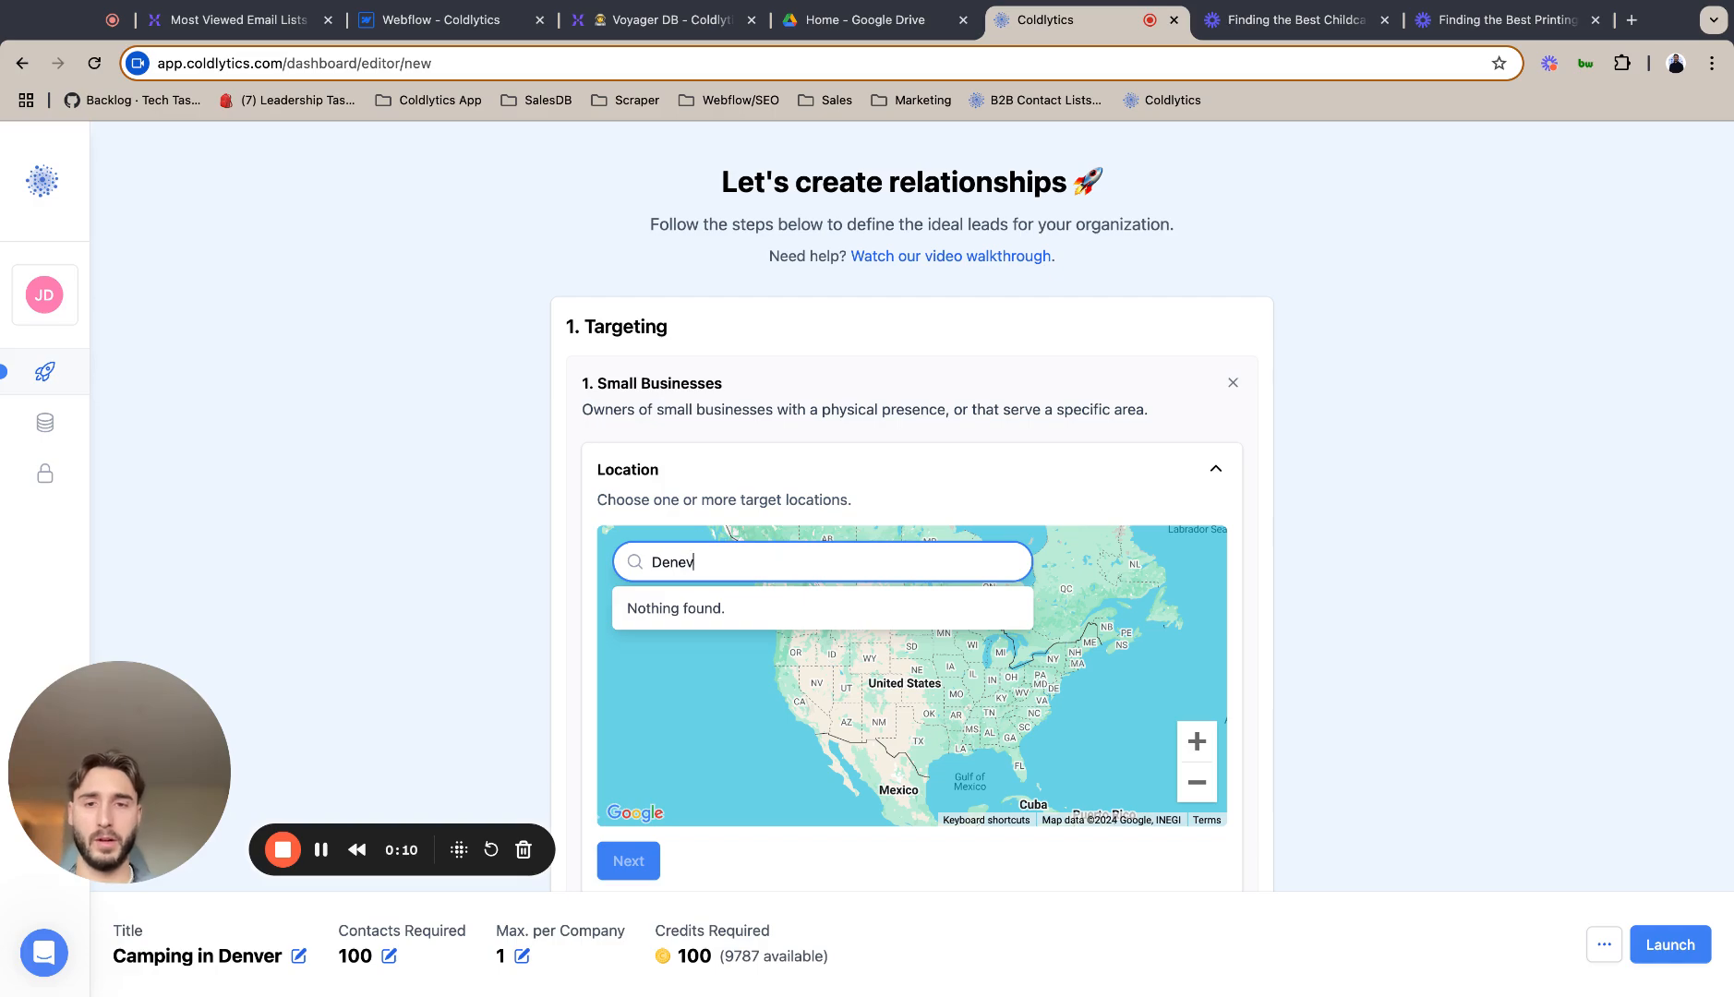
- Search the target locations for Denver and select Denver, CO, USA
{"action": "type", "text": "cve"}
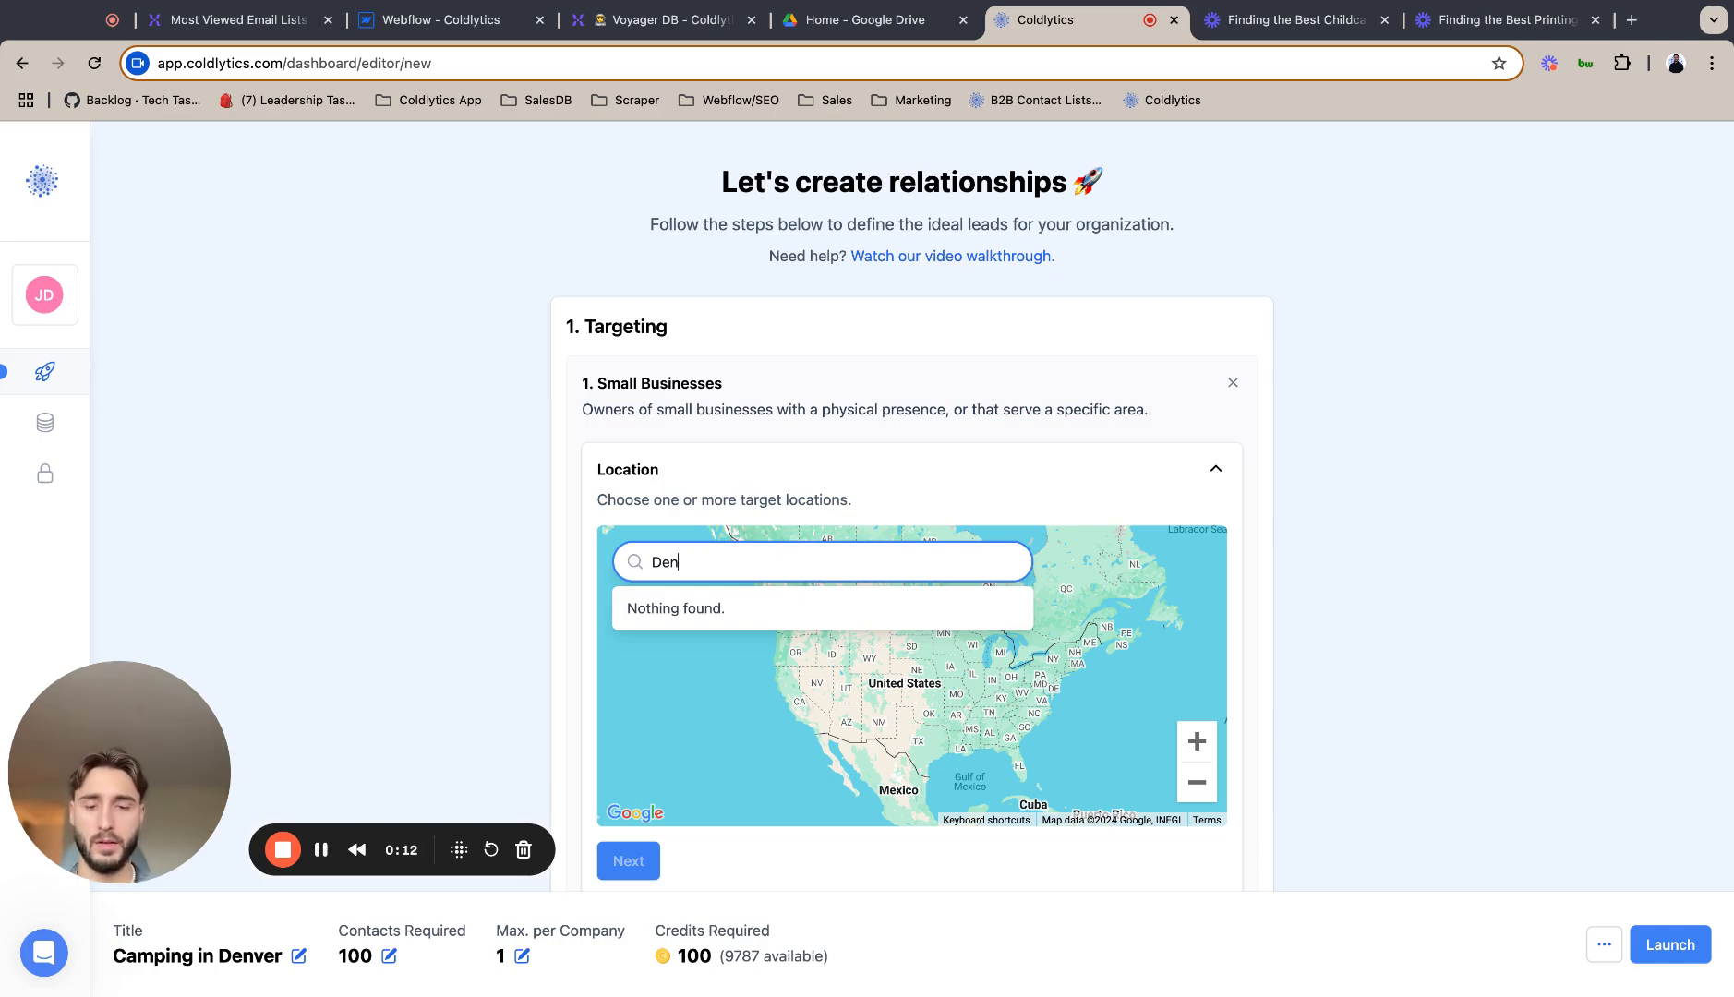
{"action": "type", "text": "r CO"}
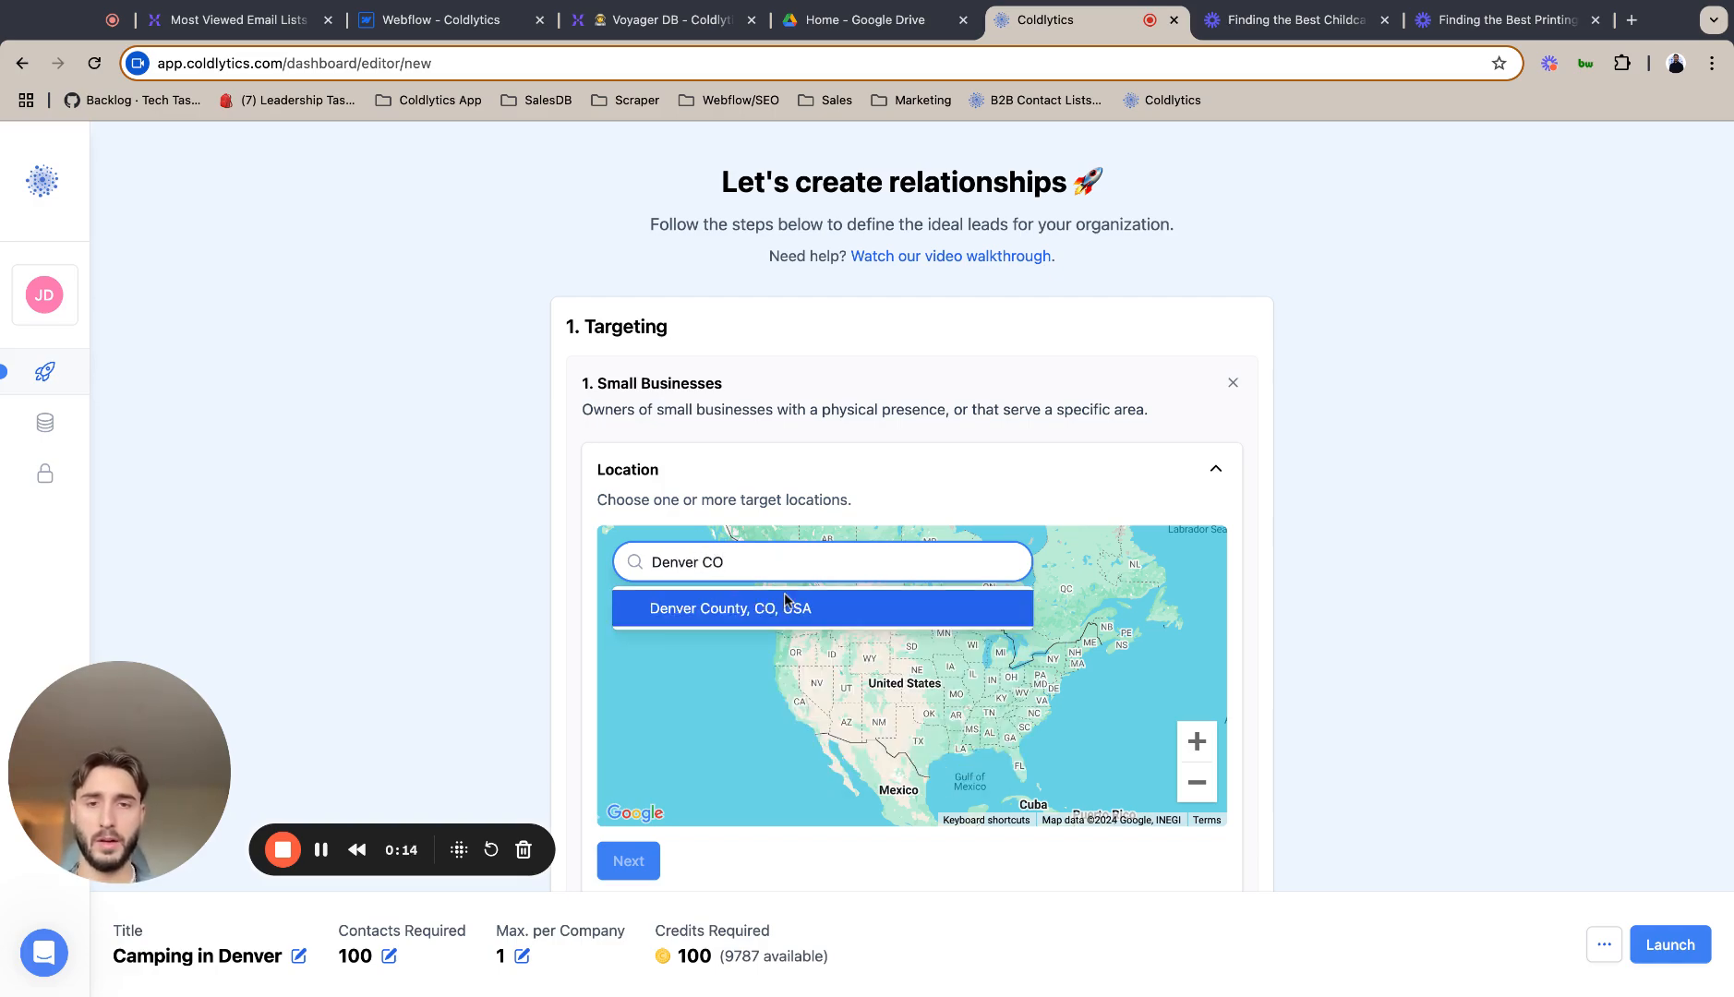
{"action": "key", "text": "BackSpace"}
{"action": "key", "text": "BackSpace"}
{"action": "key", "text": "BackSpace"}
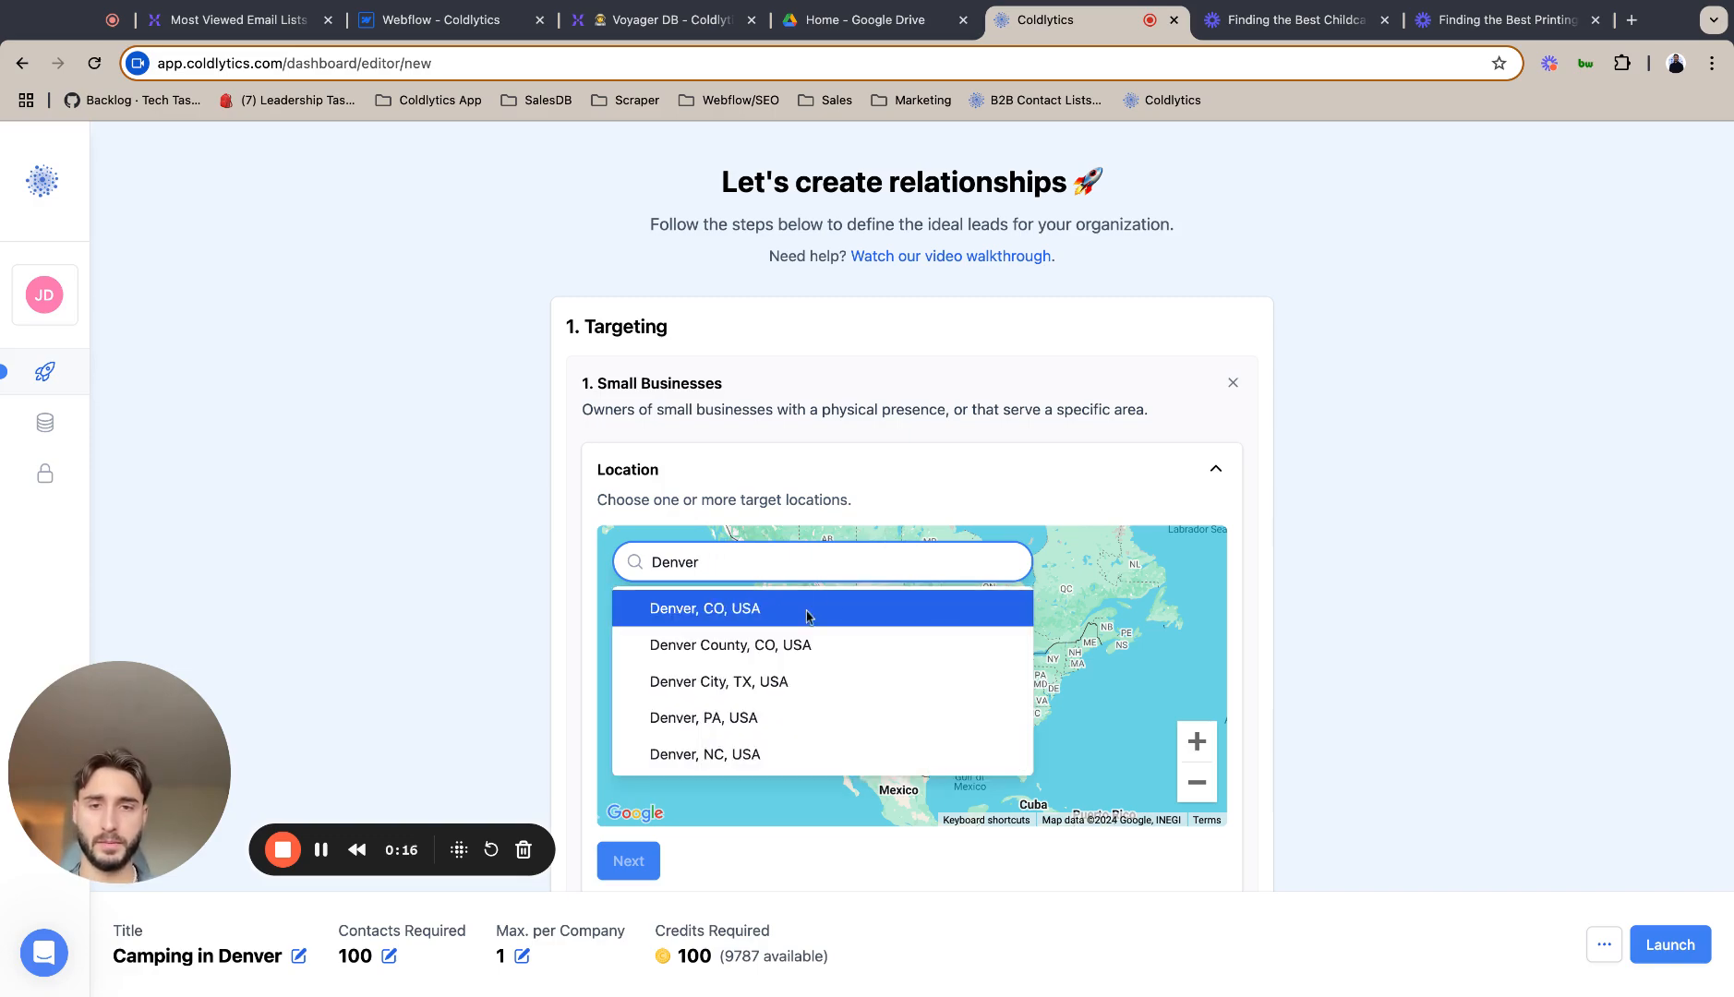
{"action": "key", "text": "Return"}
- Add Denver, CO, USA with a 25-mile radius as the target location and continue to the industry settings
{"action": "left_click", "coordinate": [1091, 558]}
{"action": "left_click", "coordinate": [1091, 558]}
{"action": "left_click", "coordinate": [1091, 559]}
{"action": "left_click", "coordinate": [1092, 558]}
{"action": "left_click", "coordinate": [1091, 558]}
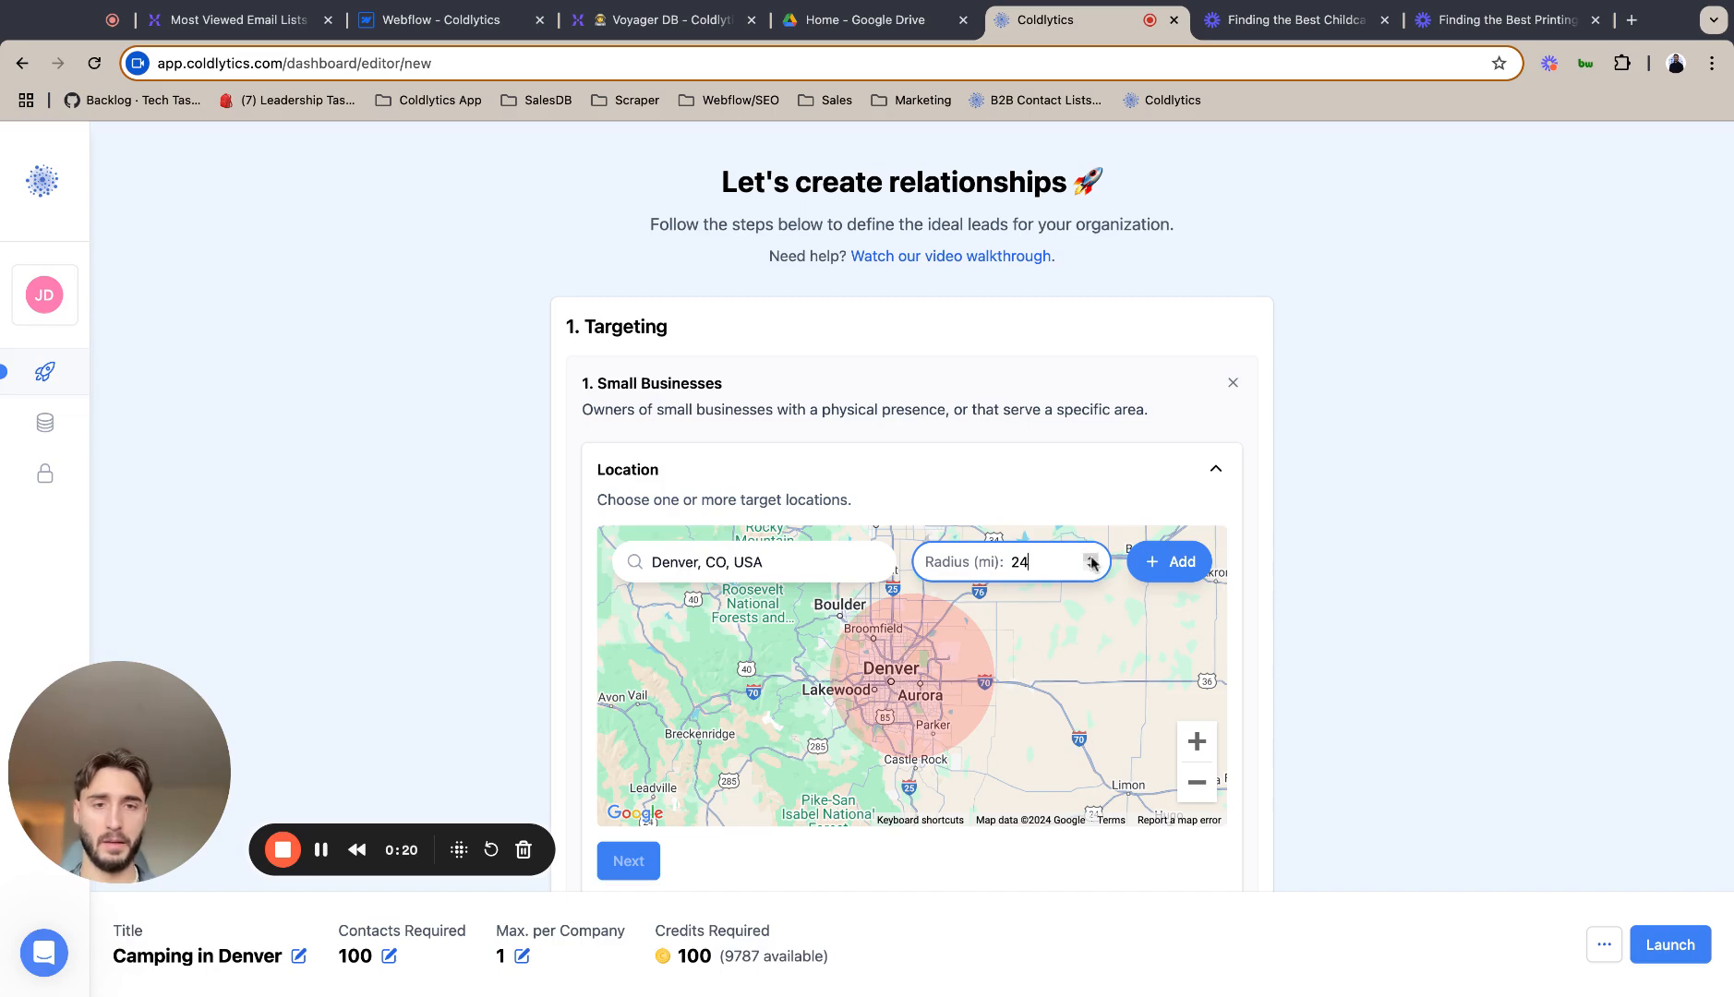
{"action": "left_click", "coordinate": [1184, 560]}
{"action": "scroll", "coordinate": [783, 759], "scroll_direction": "down", "scroll_amount": 3}
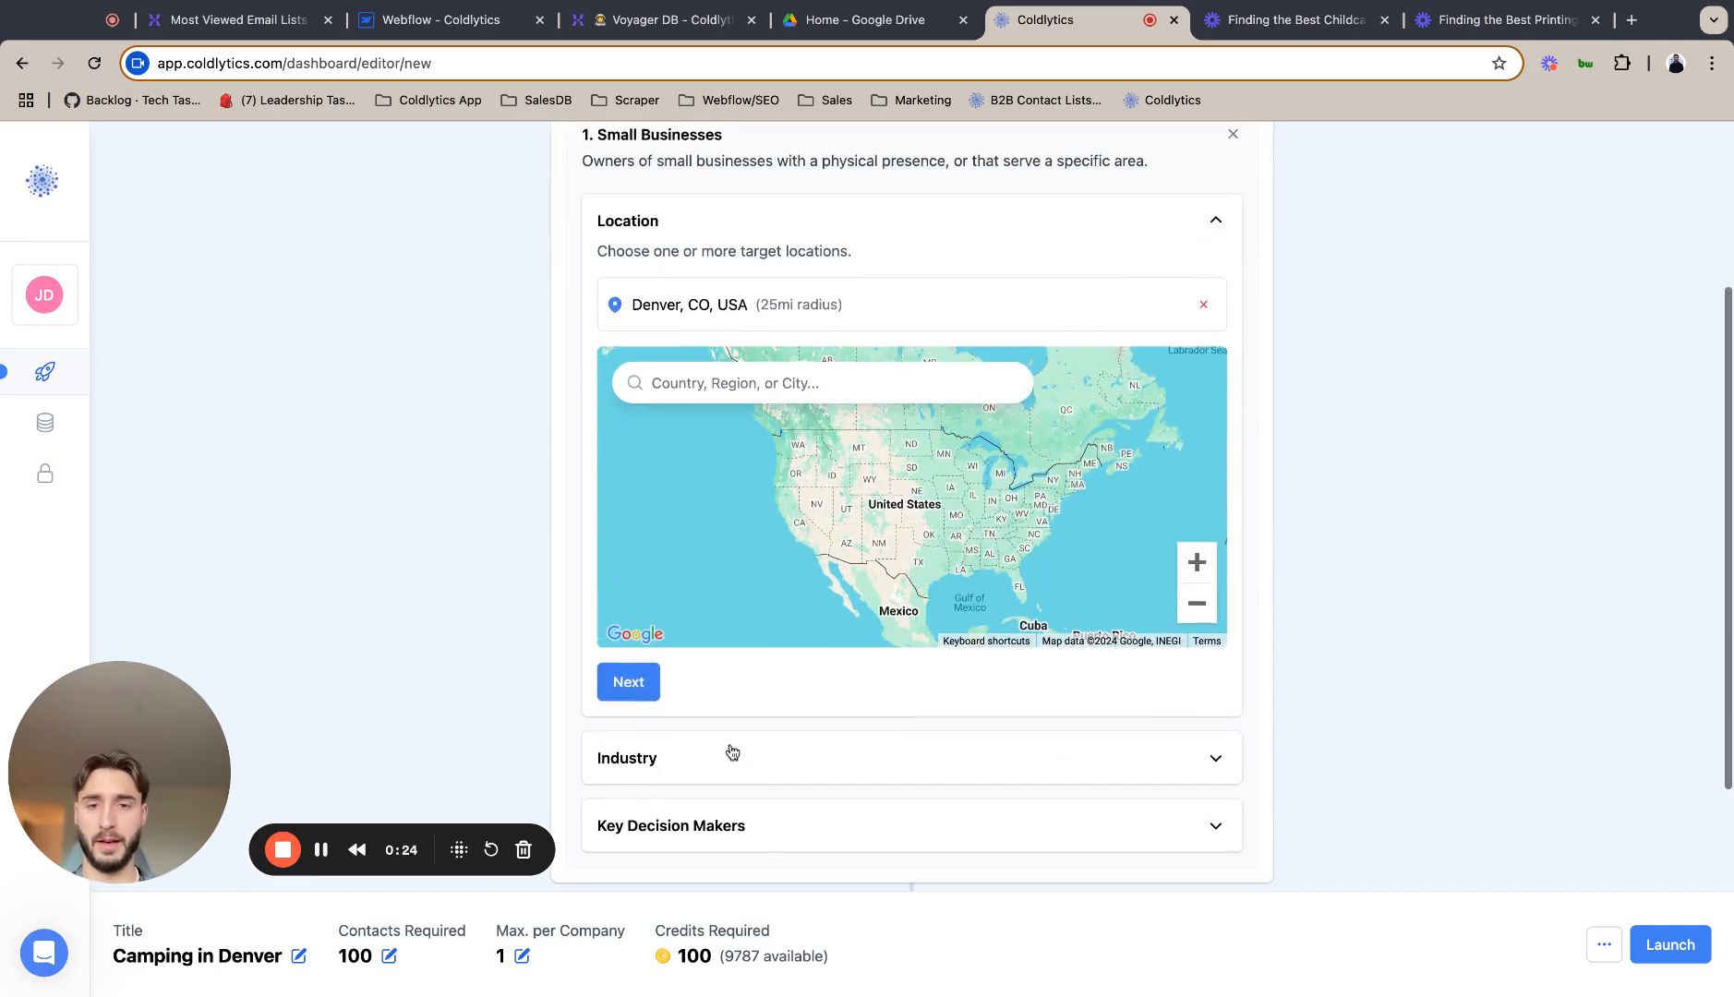
{"action": "left_click", "coordinate": [625, 682]}
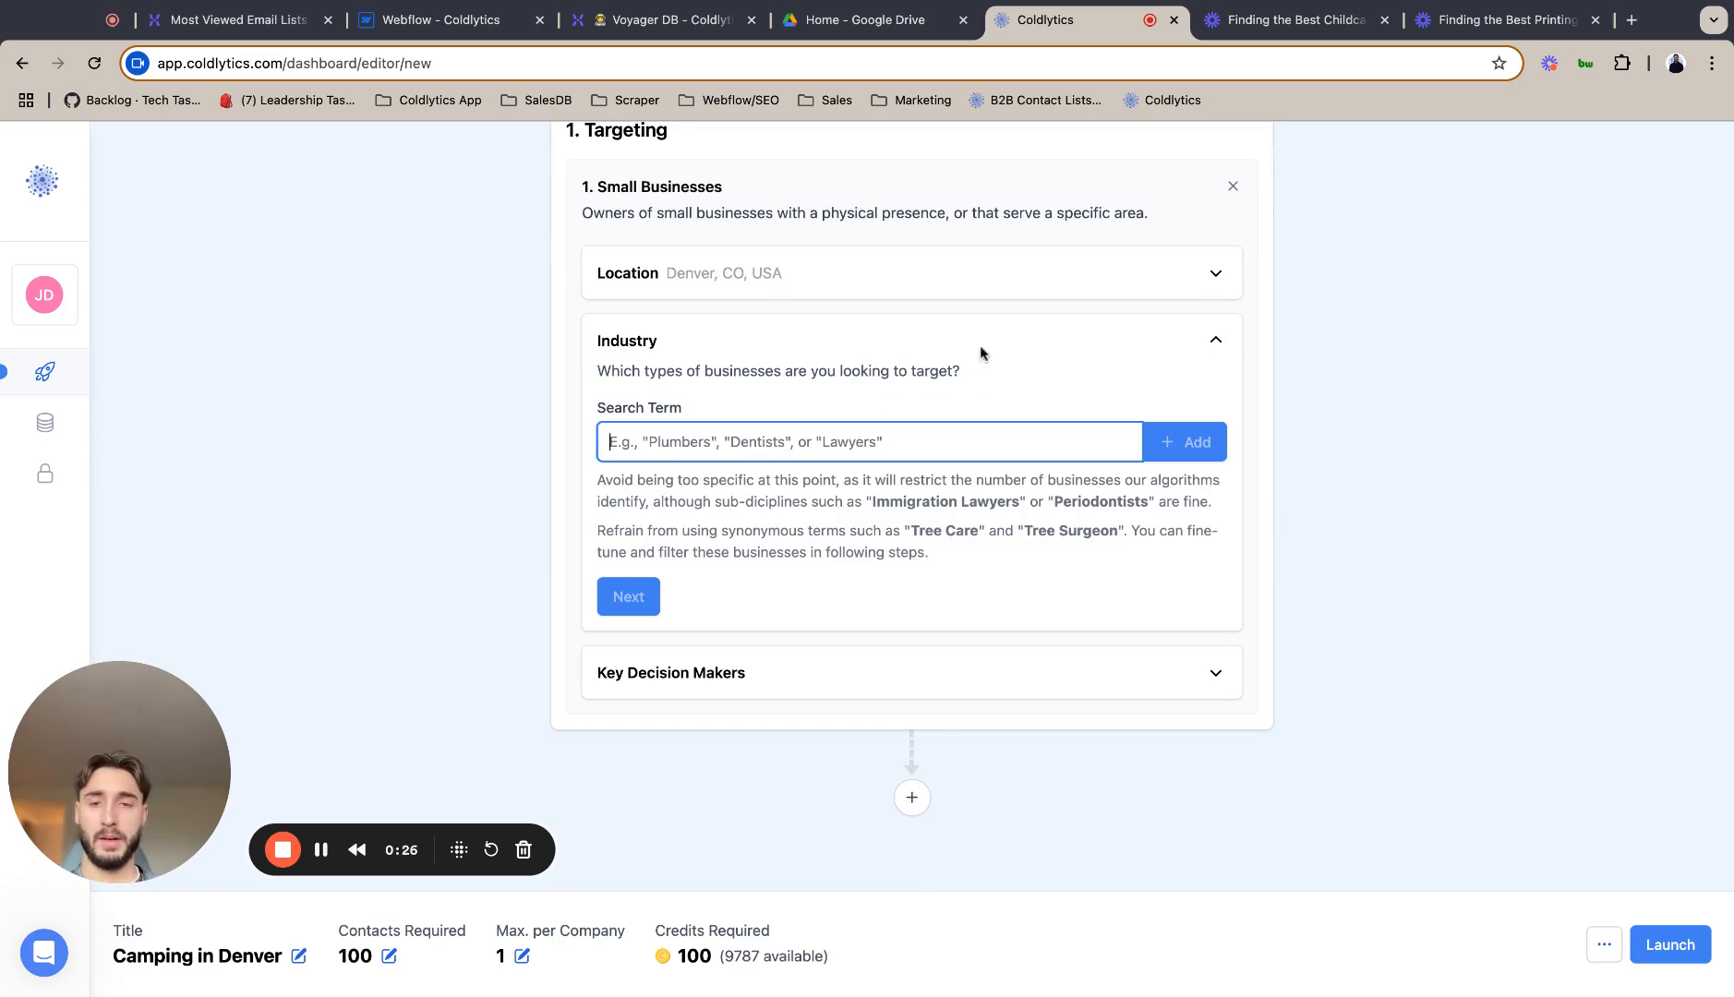
- Add Camping Equipment as the industry search term and continue to the key decision makers
{"action": "type", "text": "Camping"}
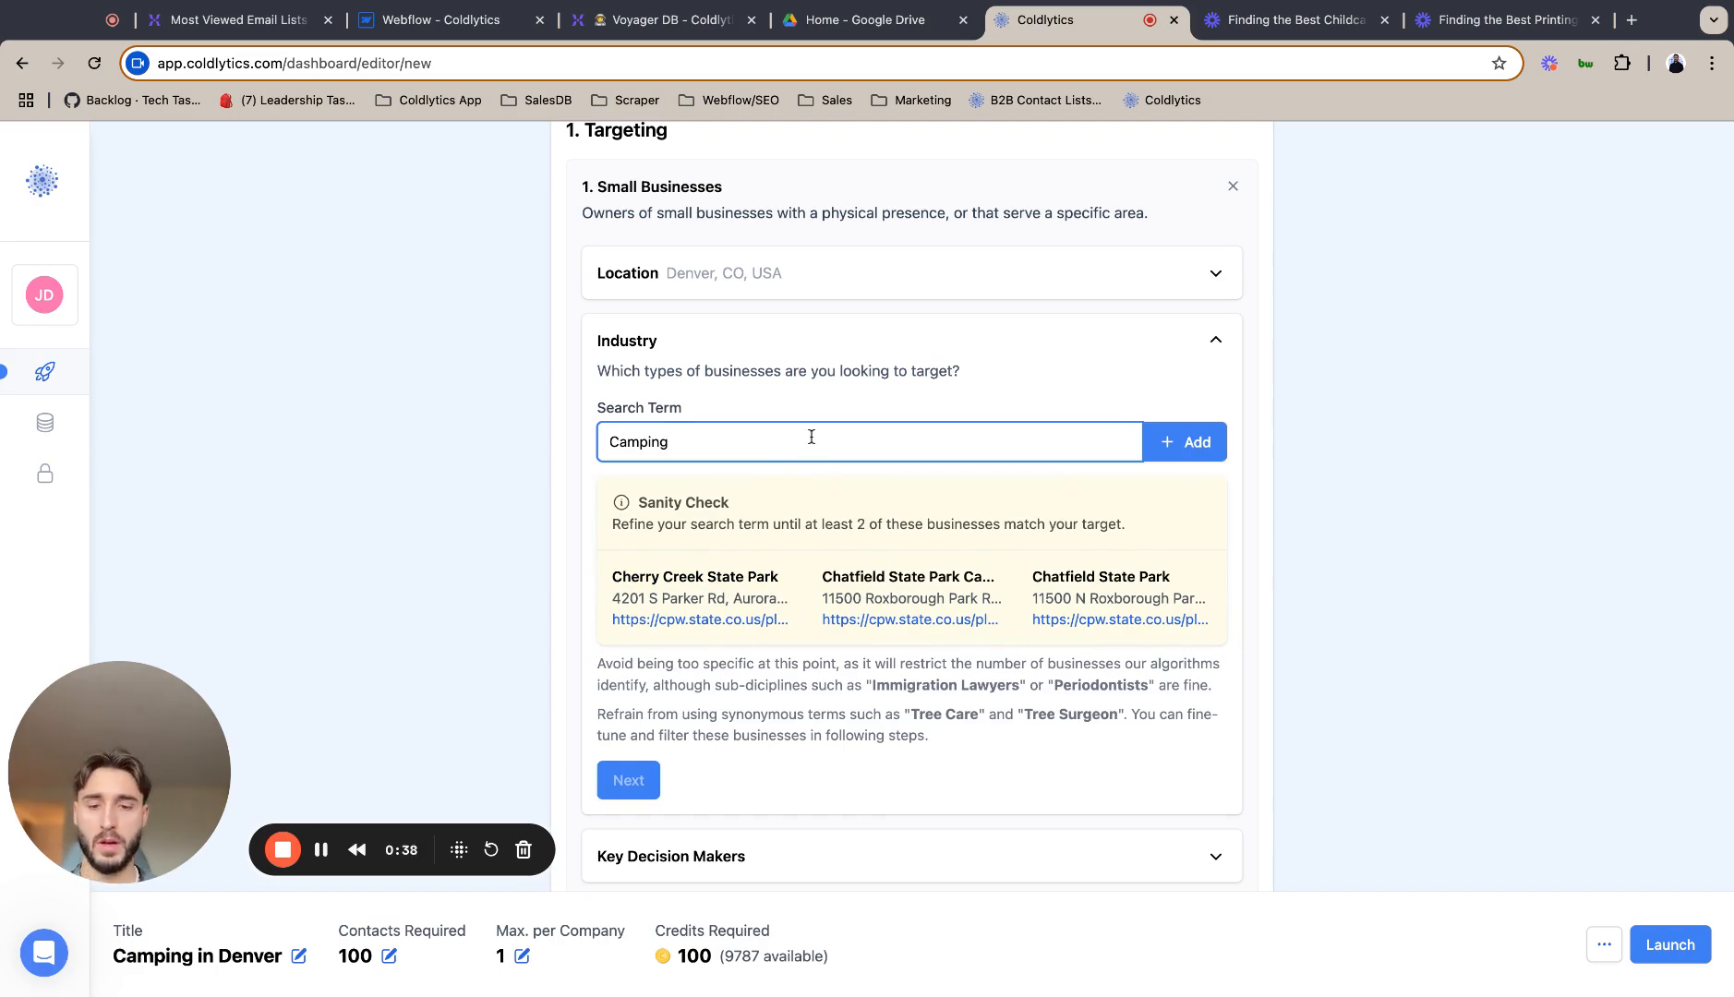
{"action": "type", "text": "Equipment"}
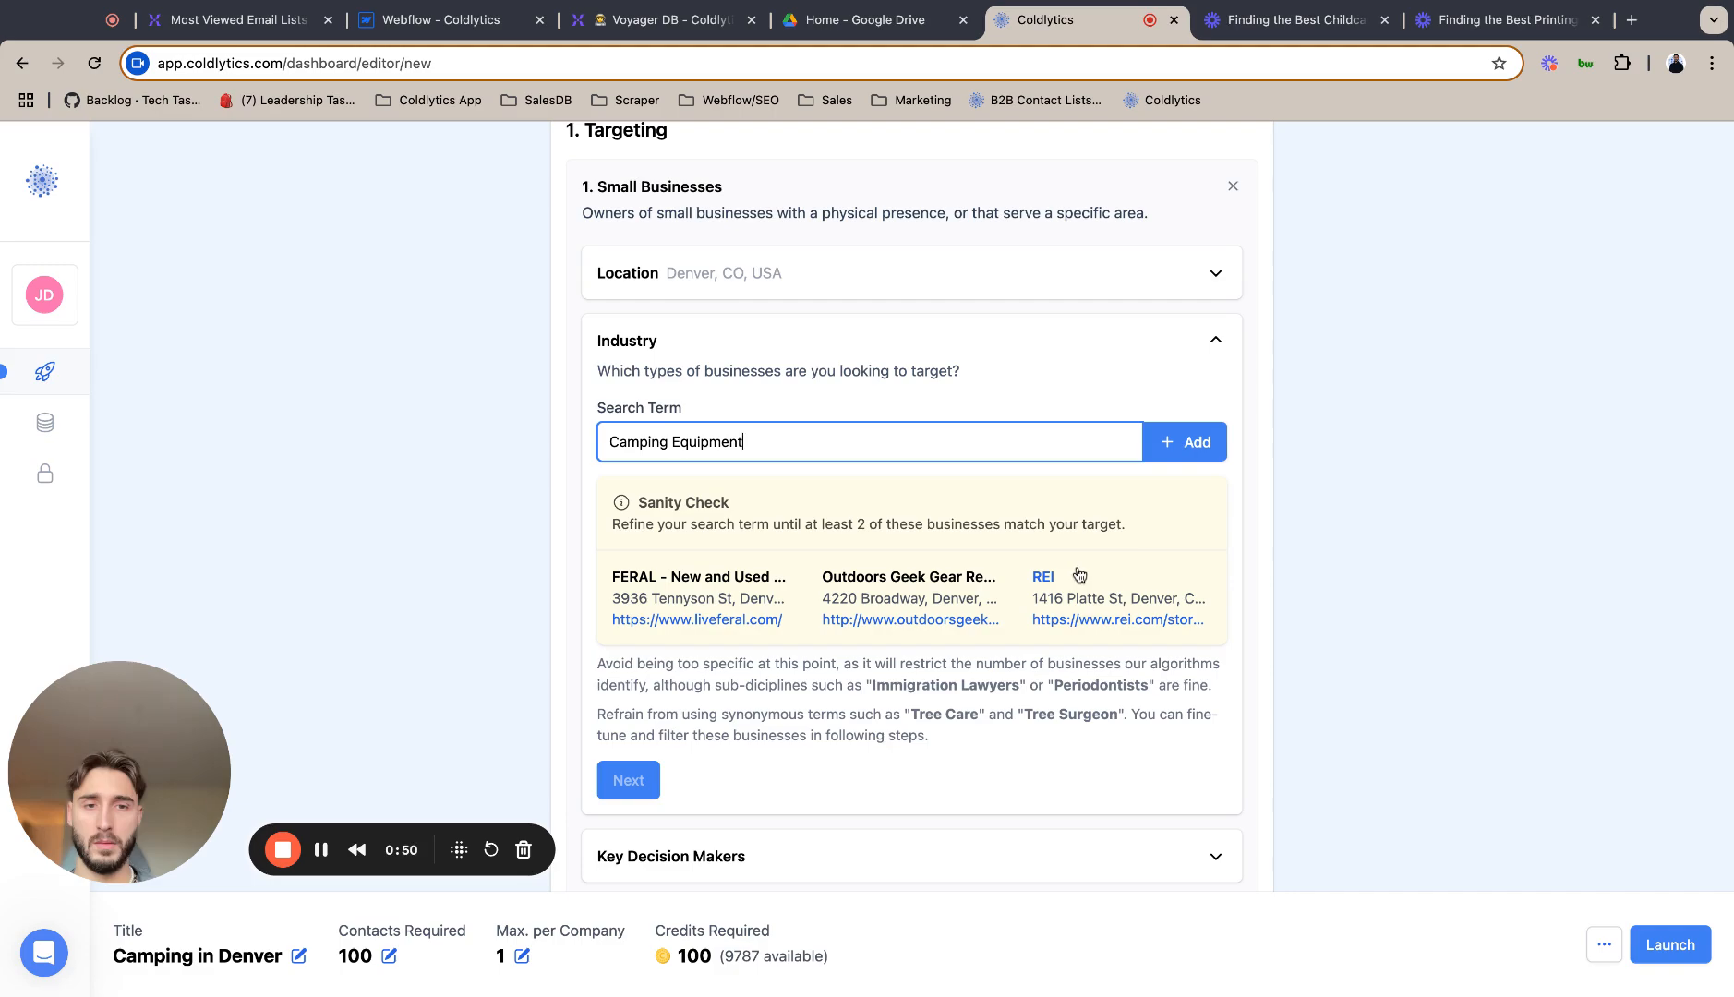
{"action": "left_click", "coordinate": [1200, 442]}
{"action": "left_click", "coordinate": [642, 665]}
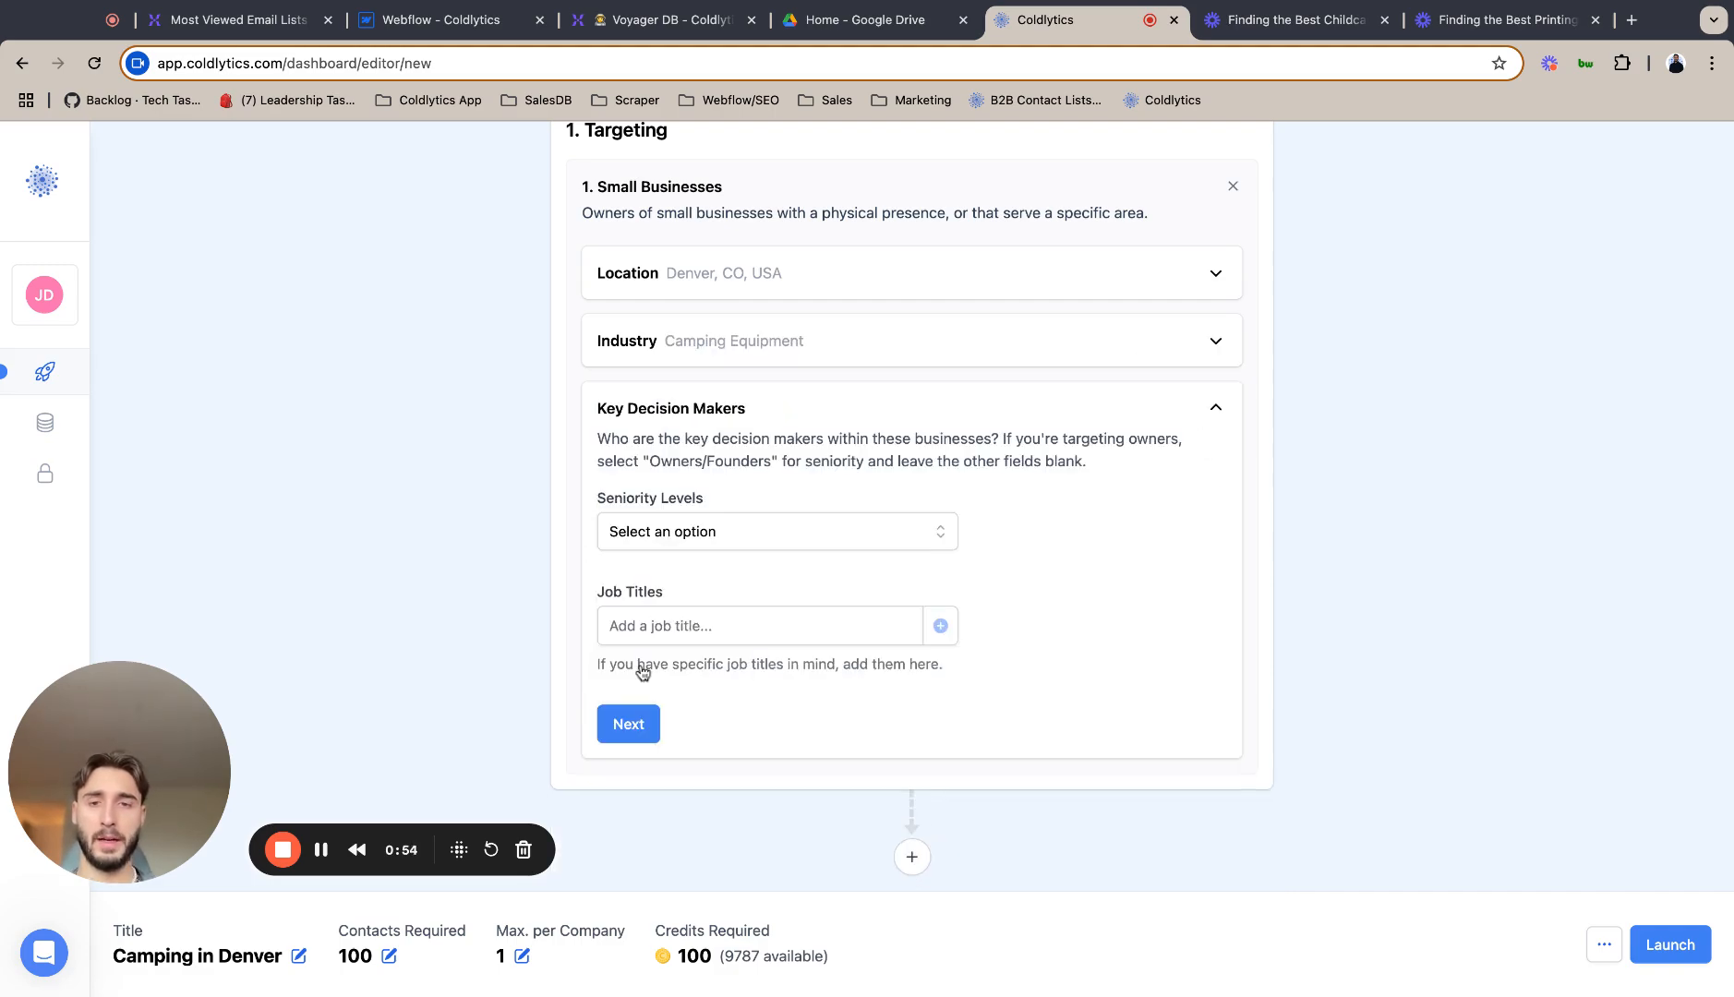
- Target the Owners/Founders and Directors & Executives seniority levels, then complete the targeting section
{"action": "left_click", "coordinate": [768, 521]}
{"action": "left_click", "coordinate": [734, 577]}
{"action": "left_click", "coordinate": [731, 577]}
{"action": "left_click", "coordinate": [743, 626]}
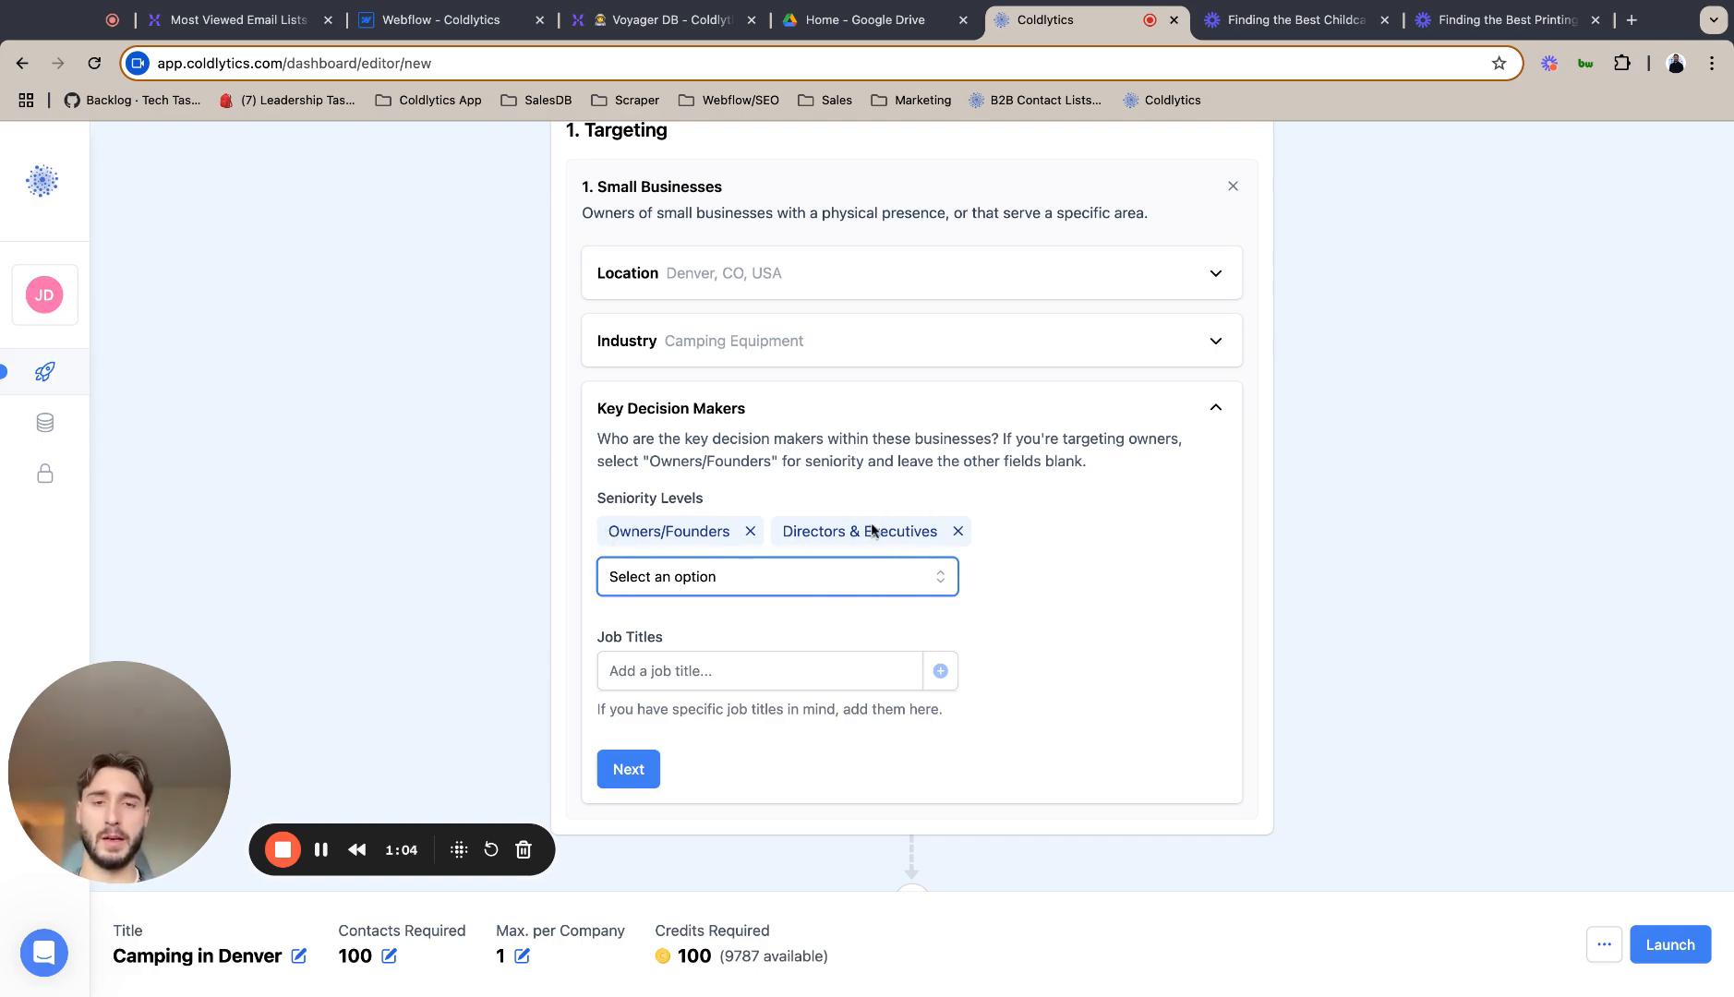
{"action": "left_click", "coordinate": [625, 769]}
- Add a Google Reviews filter with a review score between 3 and 5
{"action": "left_click", "coordinate": [716, 787]}
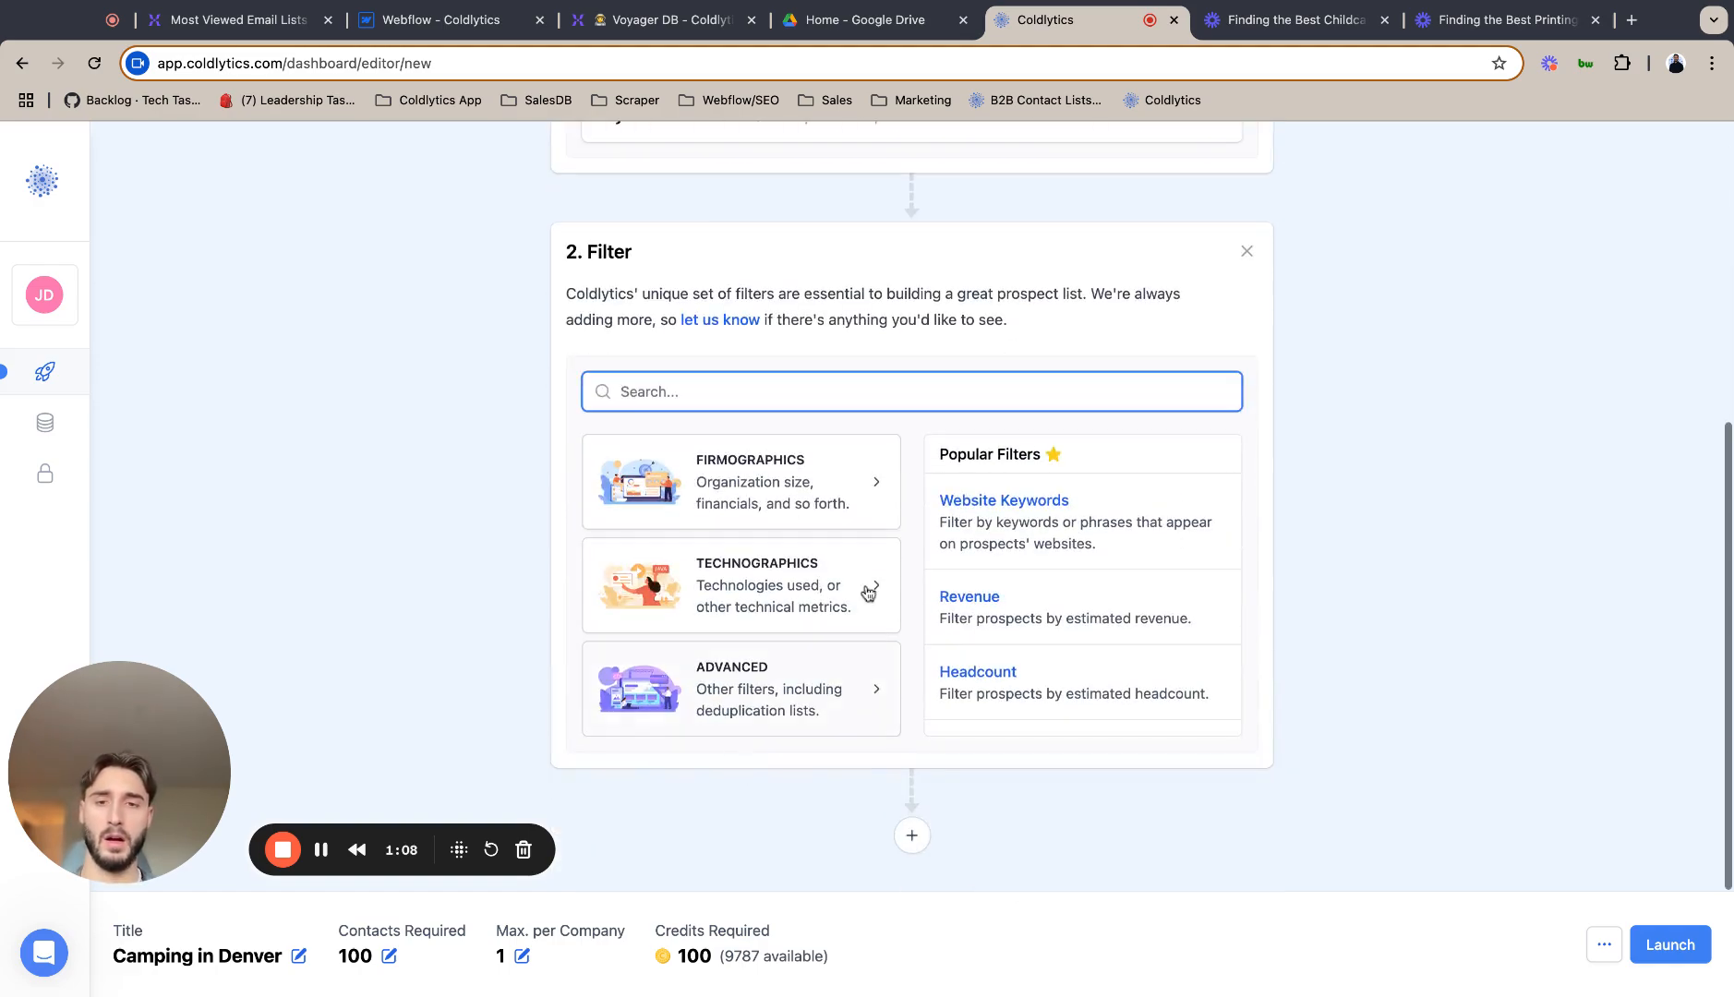
{"action": "left_click", "coordinate": [805, 503]}
{"action": "scroll", "coordinate": [738, 628], "scroll_direction": "down", "scroll_amount": 3}
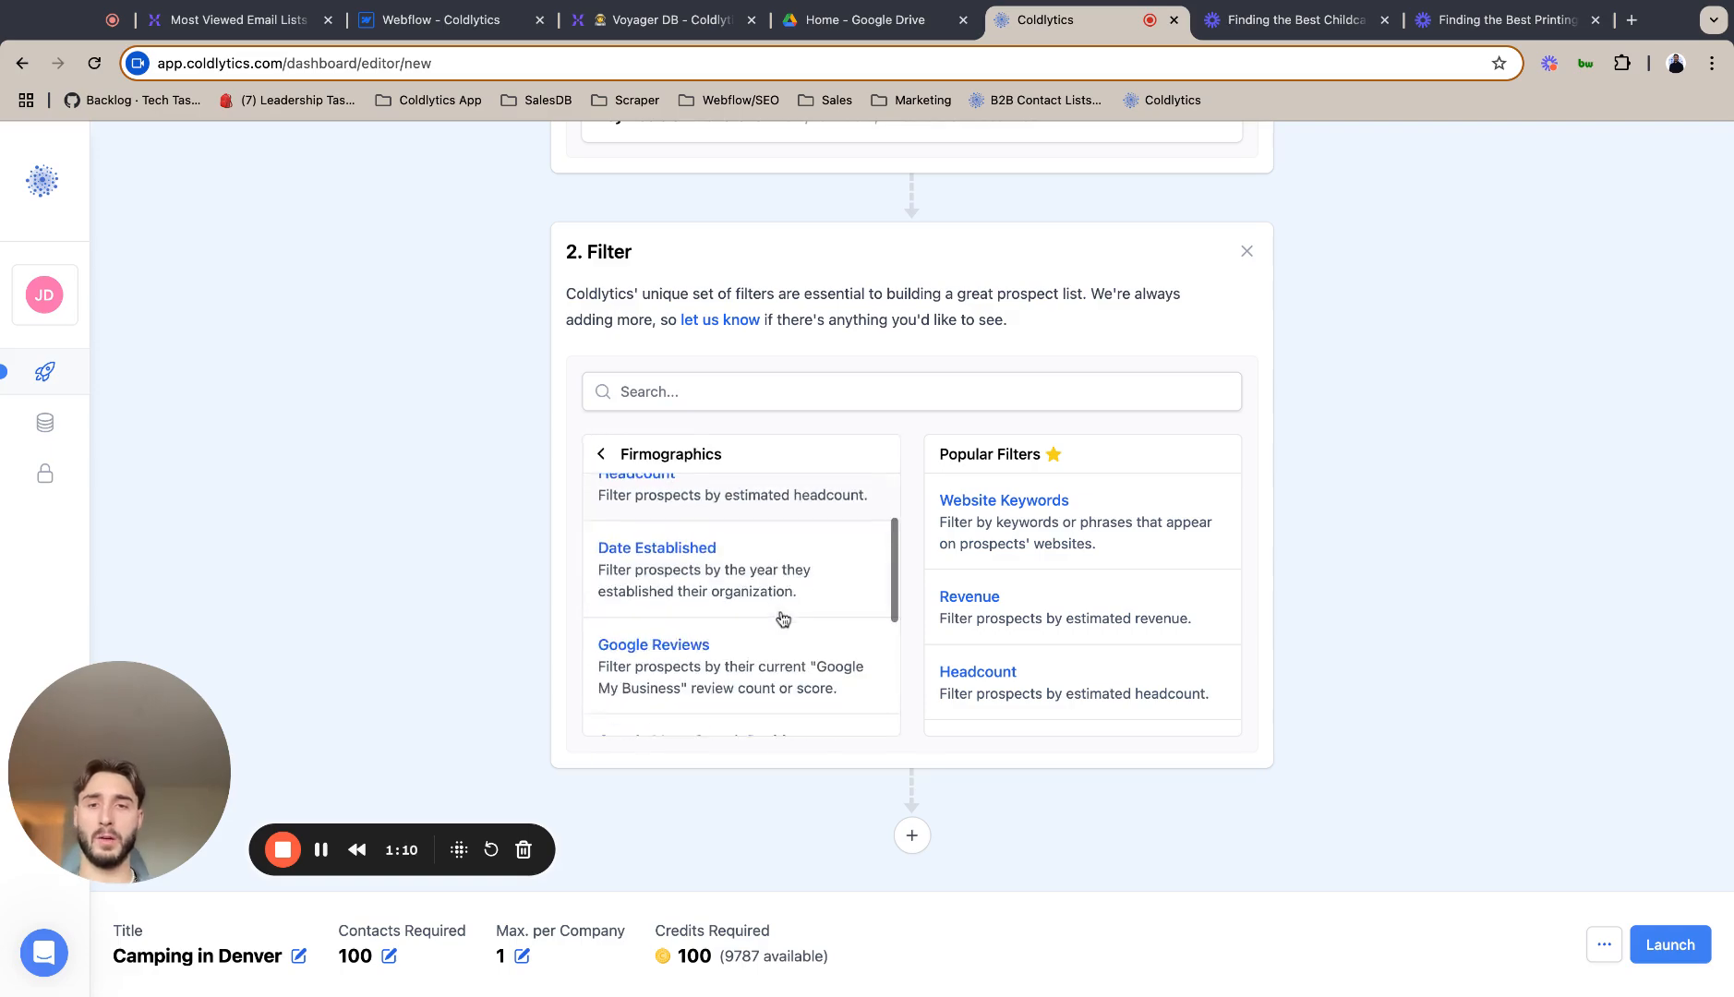
{"action": "left_click", "coordinate": [739, 628]}
{"action": "left_click", "coordinate": [702, 622]}
{"action": "type", "text": "3"}
{"action": "left_click", "coordinate": [914, 624]}
{"action": "type", "text": "5"}
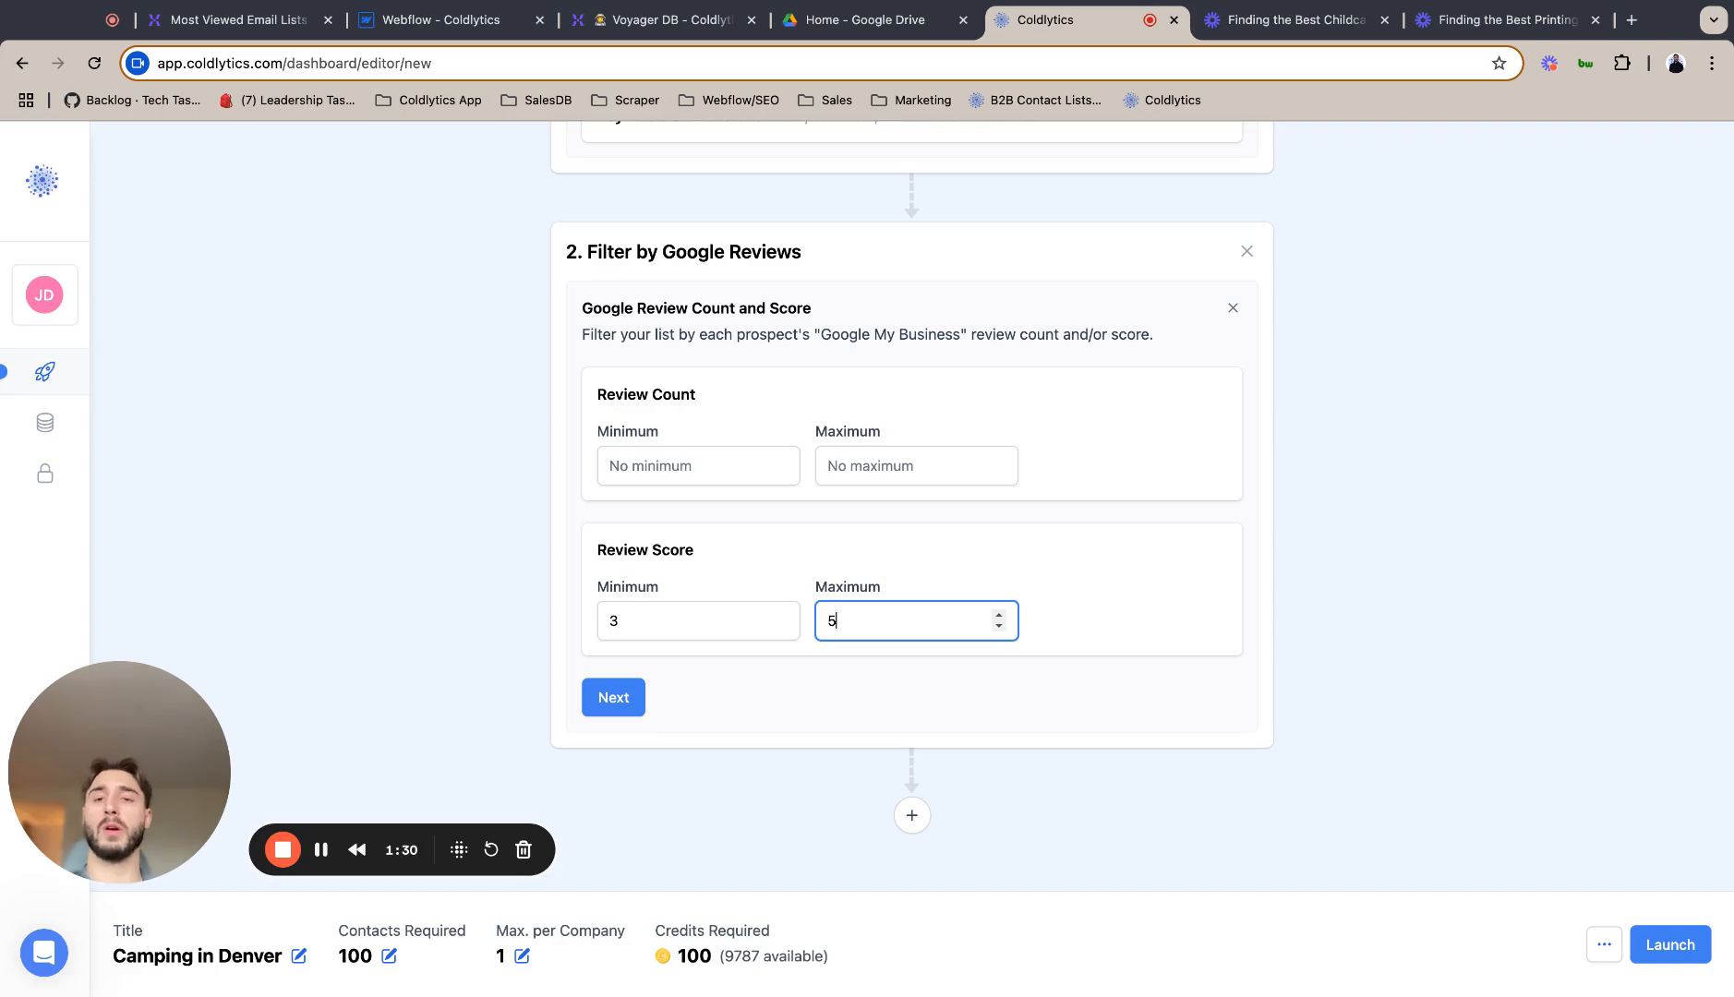
{"action": "left_click", "coordinate": [617, 697]}
- Add a Google Maps Search Position filter covering positions 6 to 15
{"action": "left_click", "coordinate": [763, 730]}
{"action": "scroll", "coordinate": [763, 733], "scroll_direction": "down", "scroll_amount": 5}
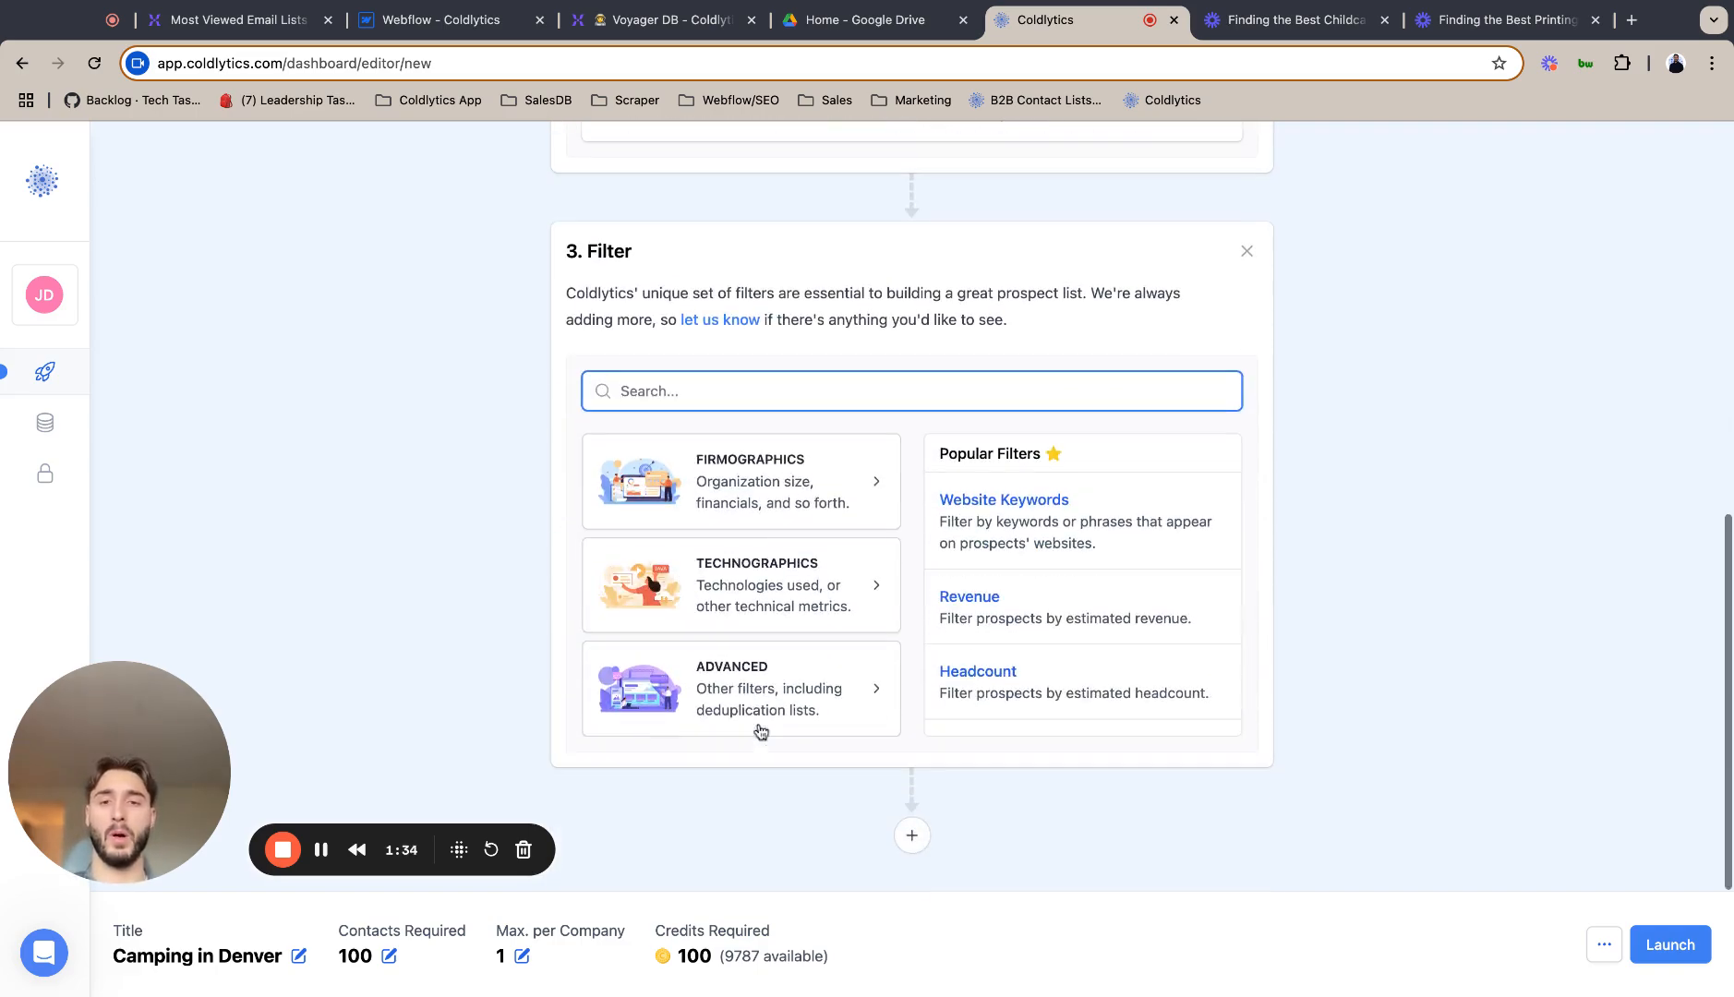
{"action": "left_click", "coordinate": [799, 482]}
{"action": "scroll", "coordinate": [790, 602], "scroll_direction": "down", "scroll_amount": 5}
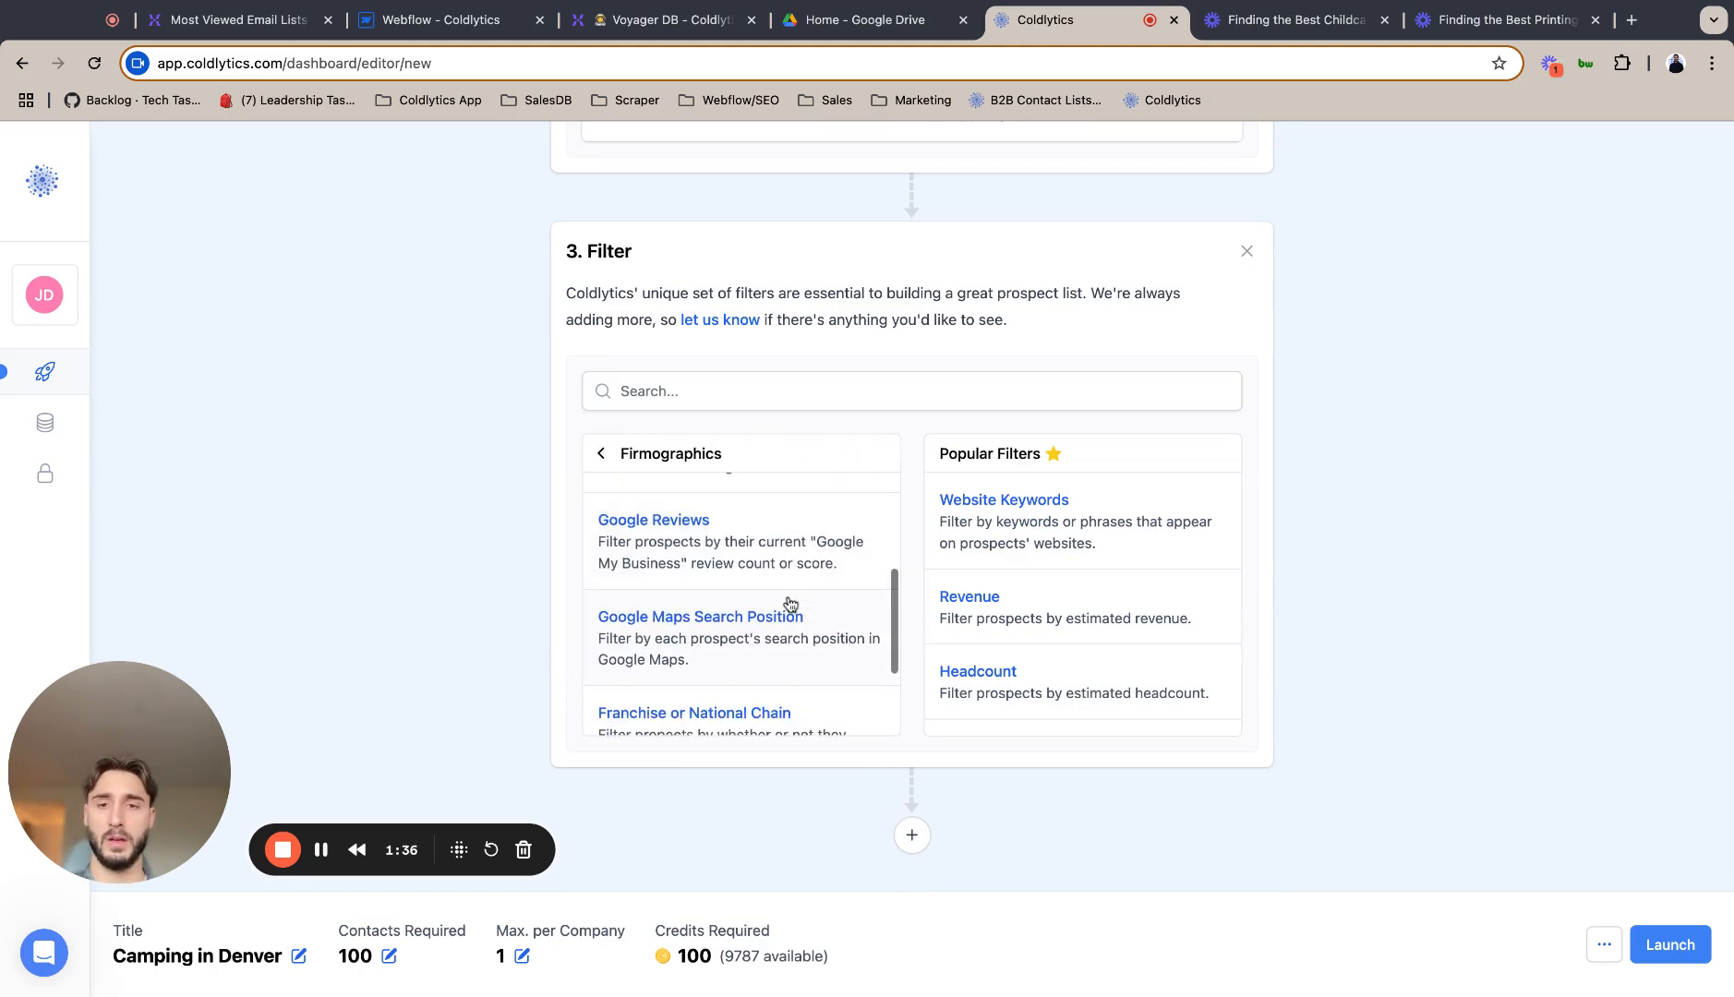
{"action": "left_click", "coordinate": [792, 559]}
{"action": "left_click", "coordinate": [709, 603]}
{"action": "type", "text": "6"}
{"action": "left_click", "coordinate": [873, 601]}
{"action": "type", "text": "15"}
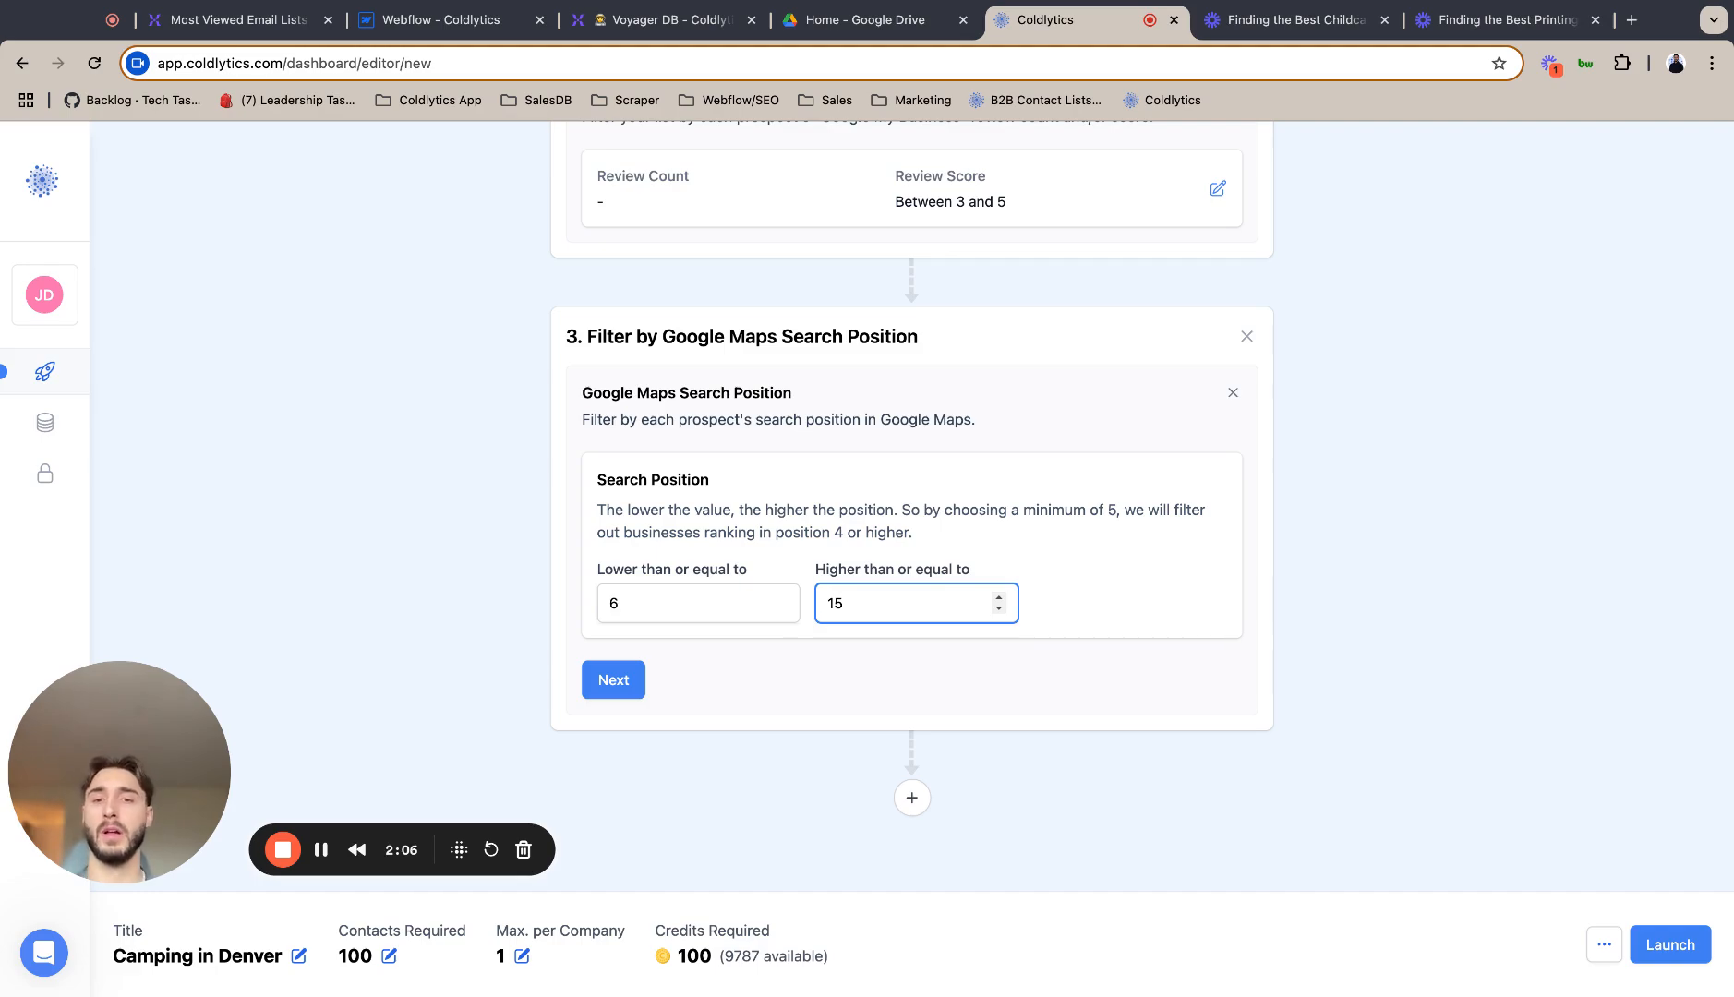
{"action": "left_click", "coordinate": [613, 680]}
- Add a delivery section, reset its data points, and select Phone Number, Google Review Count, Google Review Score, GMB Profile and GMB Claimed
{"action": "left_click", "coordinate": [1023, 764]}
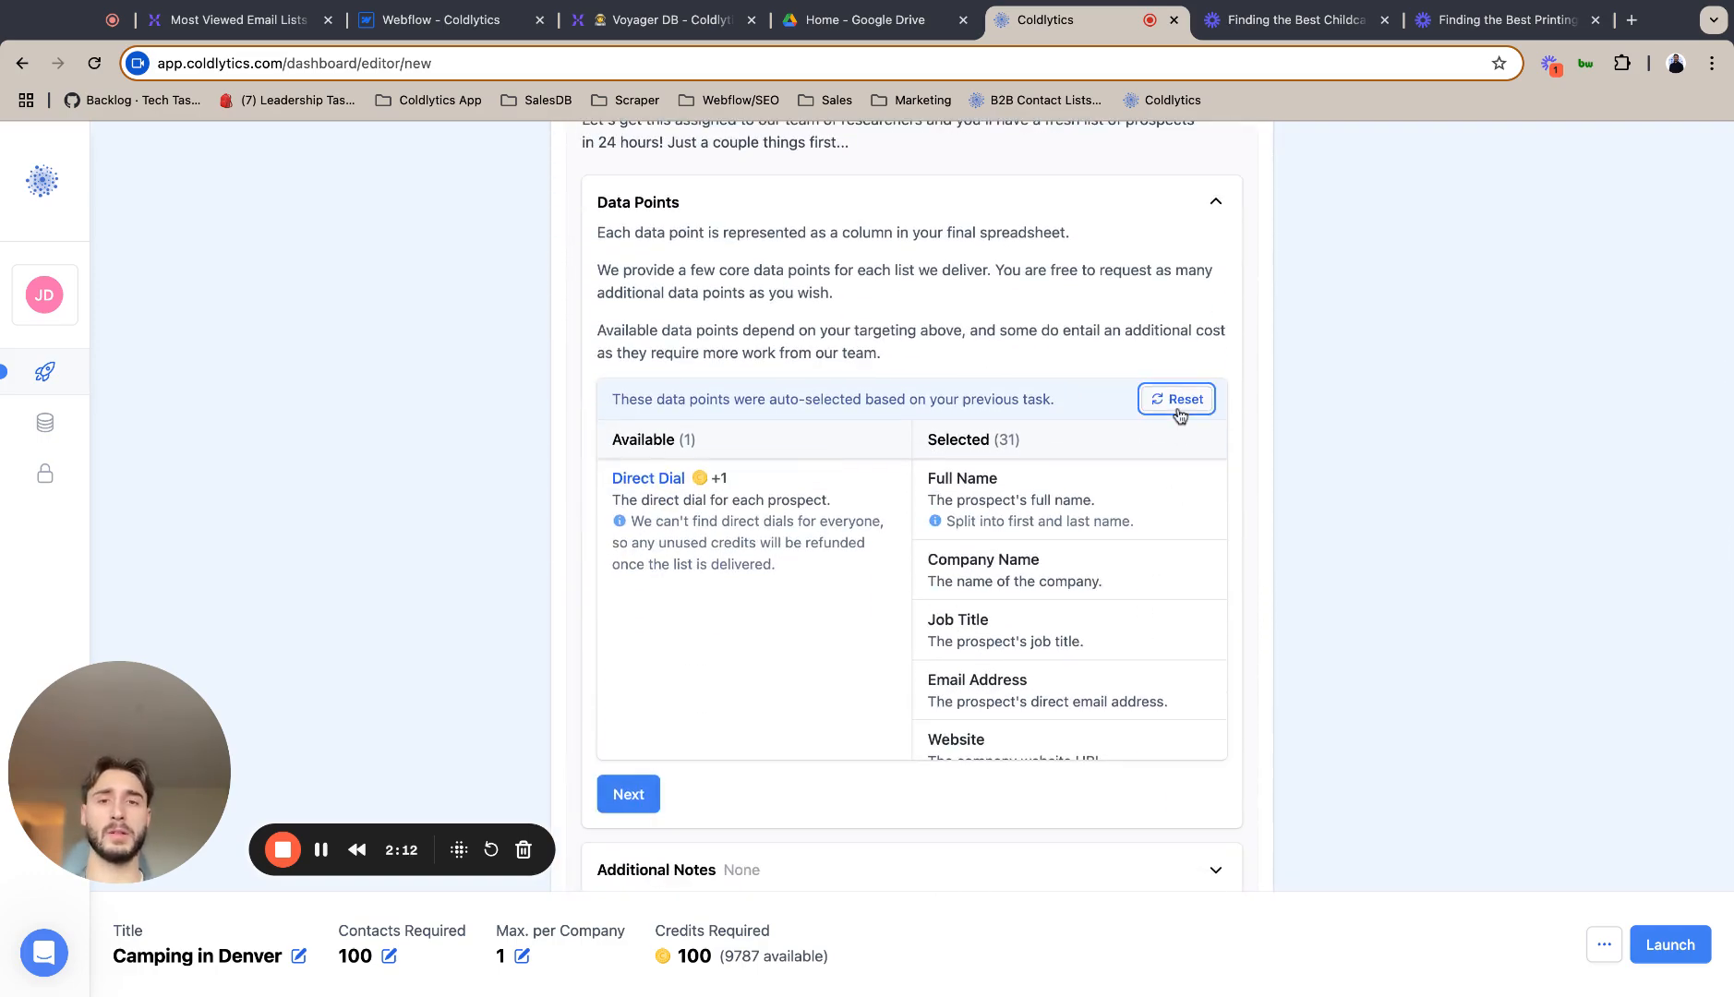
{"action": "left_click", "coordinate": [1175, 403]}
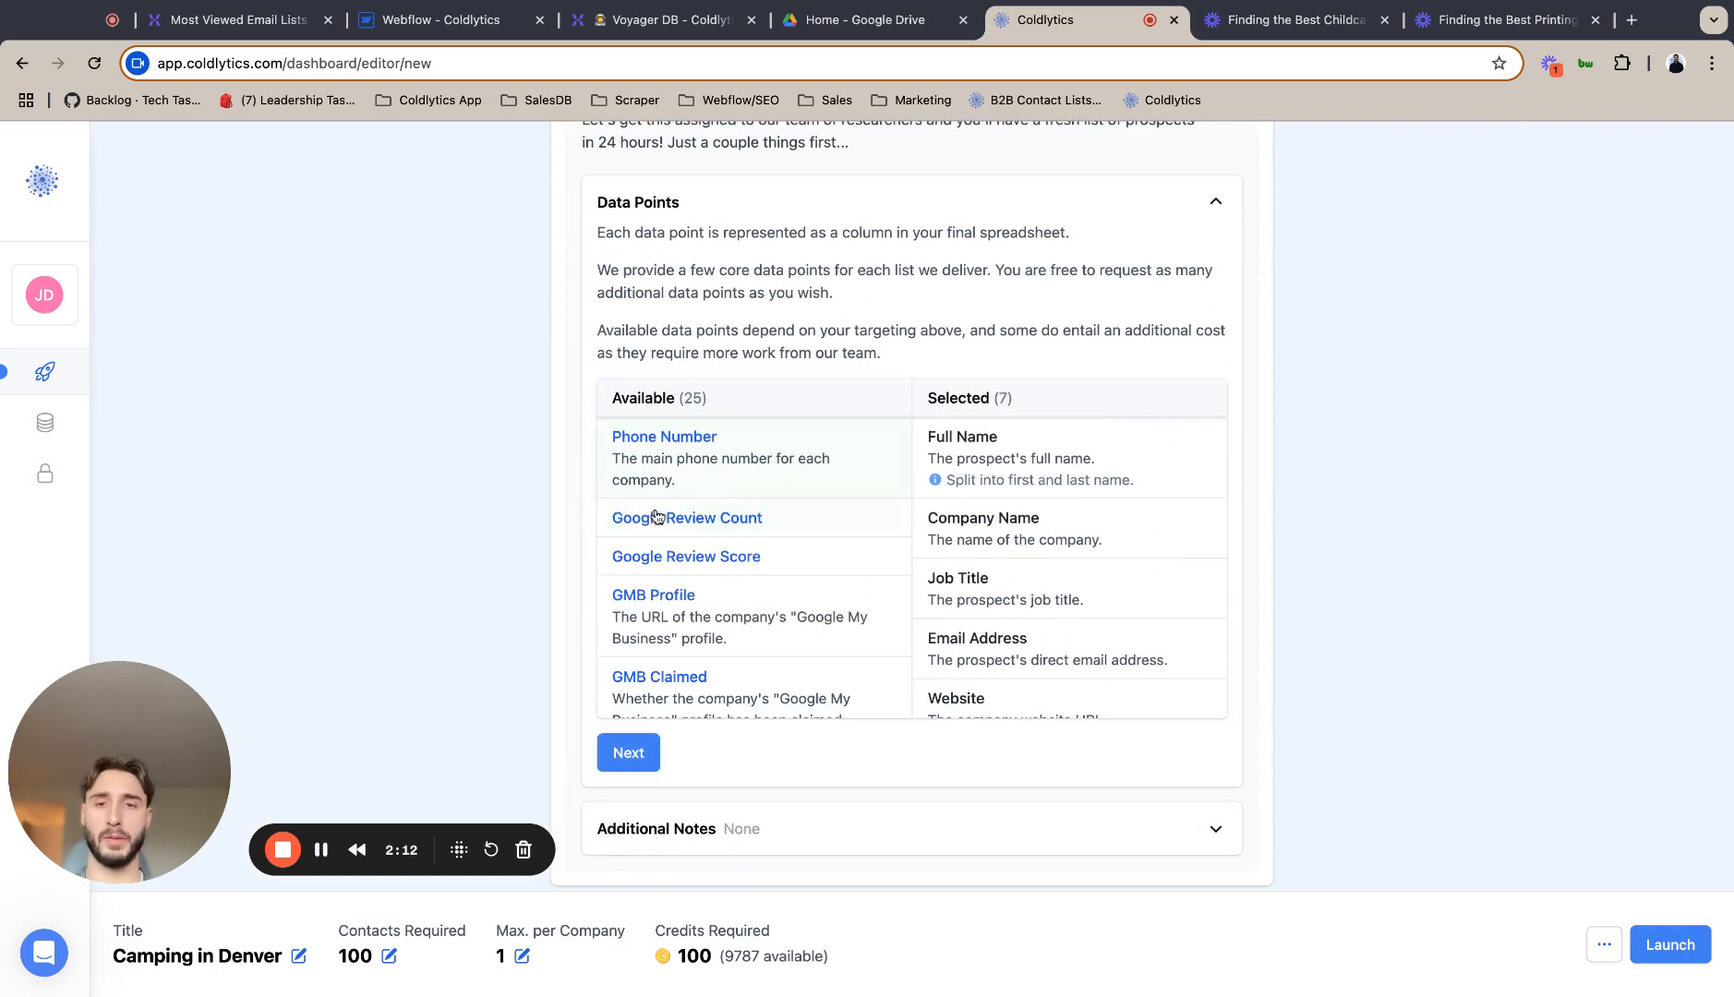
{"action": "left_click", "coordinate": [743, 454]}
{"action": "left_click", "coordinate": [744, 440]}
{"action": "left_click", "coordinate": [813, 440]}
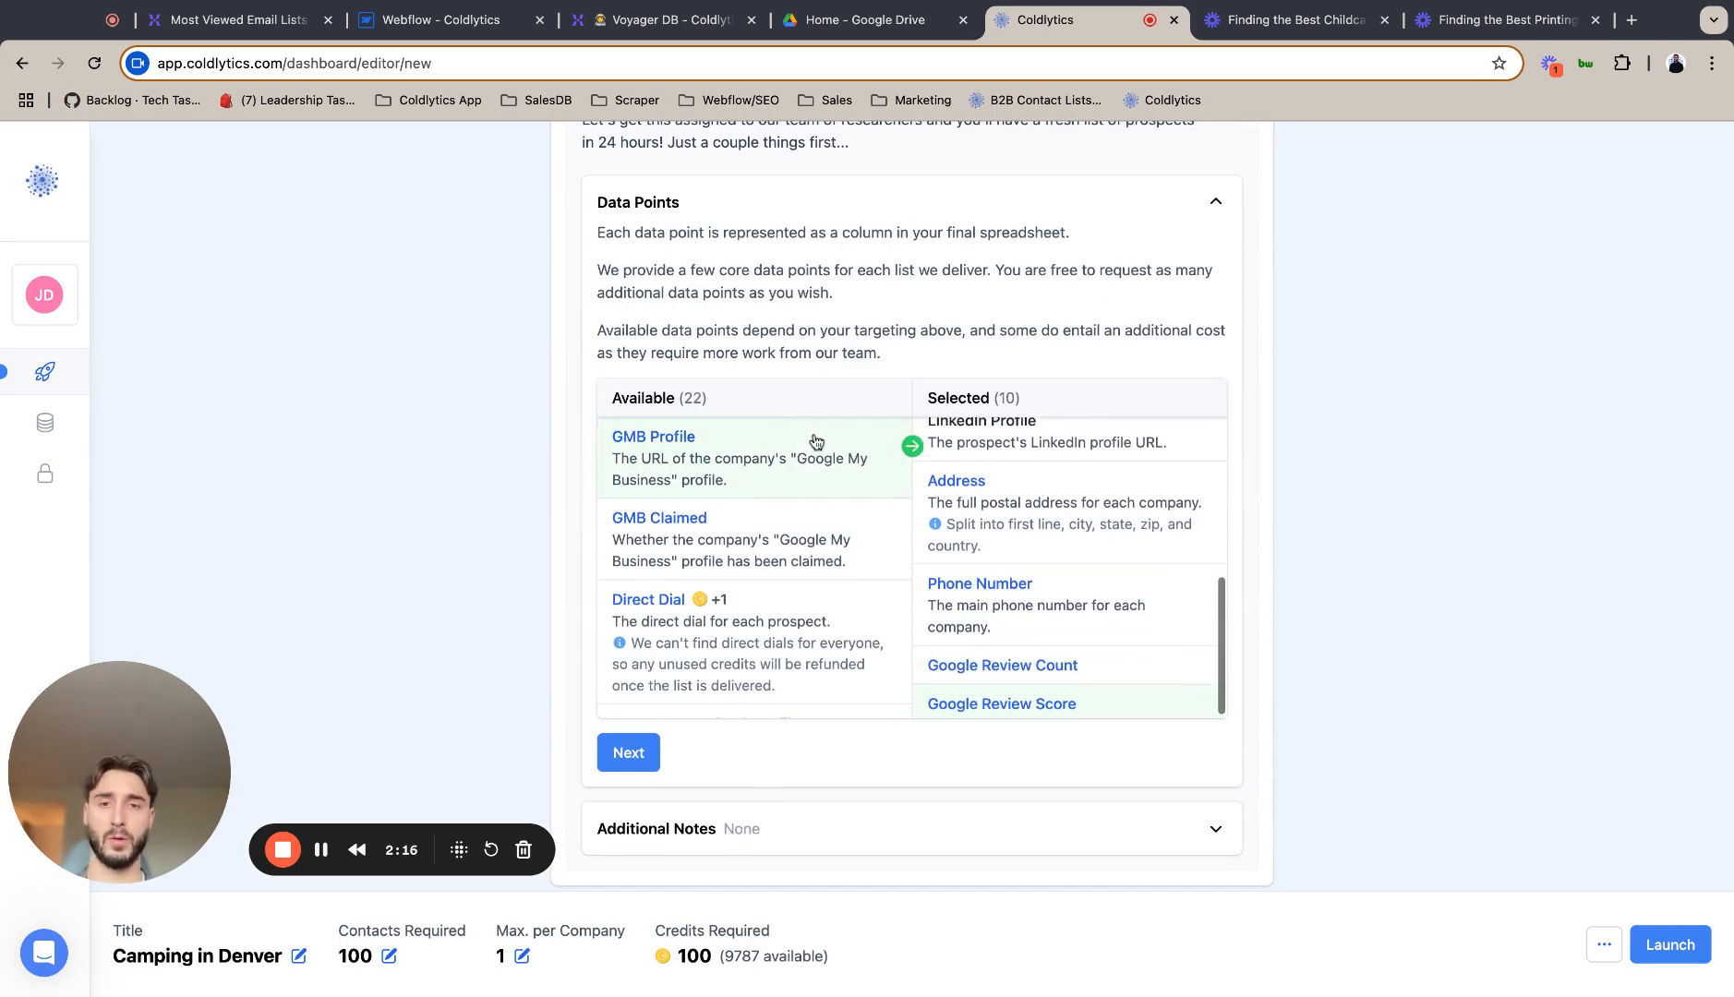
{"action": "left_click", "coordinate": [762, 453]}
{"action": "left_click", "coordinate": [762, 454]}
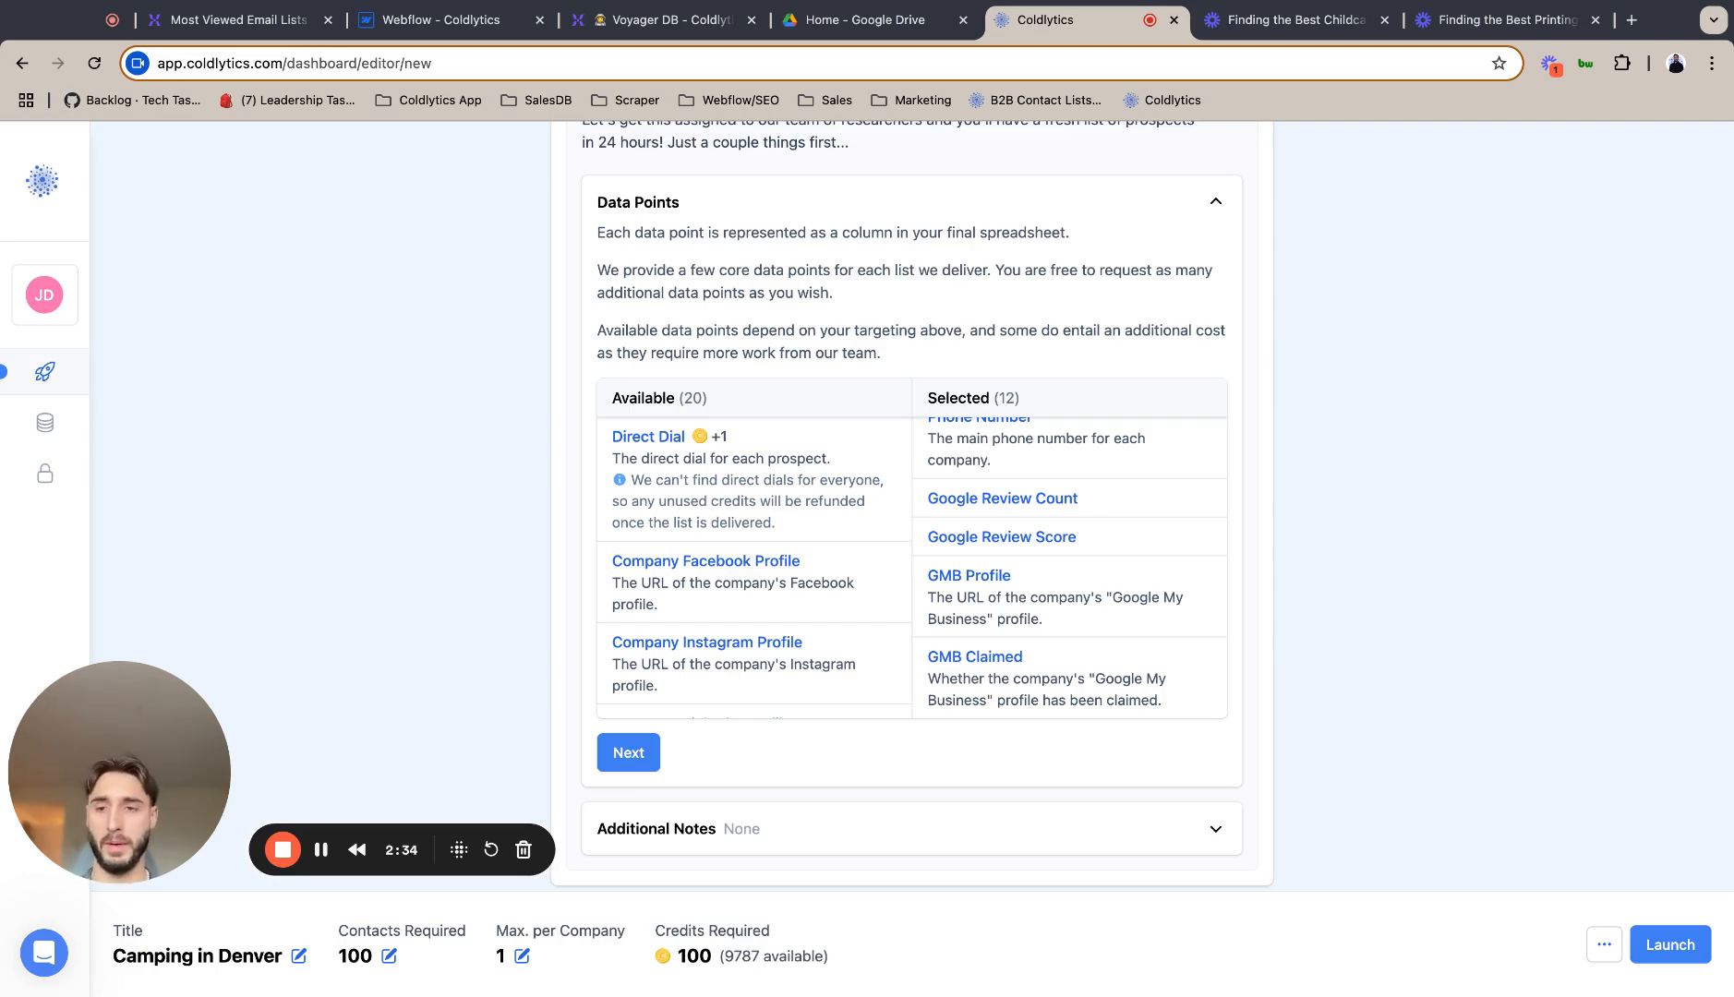
- Add the company Facebook, Instagram, LinkedIn, TikTok and Twitter profiles to the selected data points
{"action": "mouse_move", "coordinate": [801, 619]}
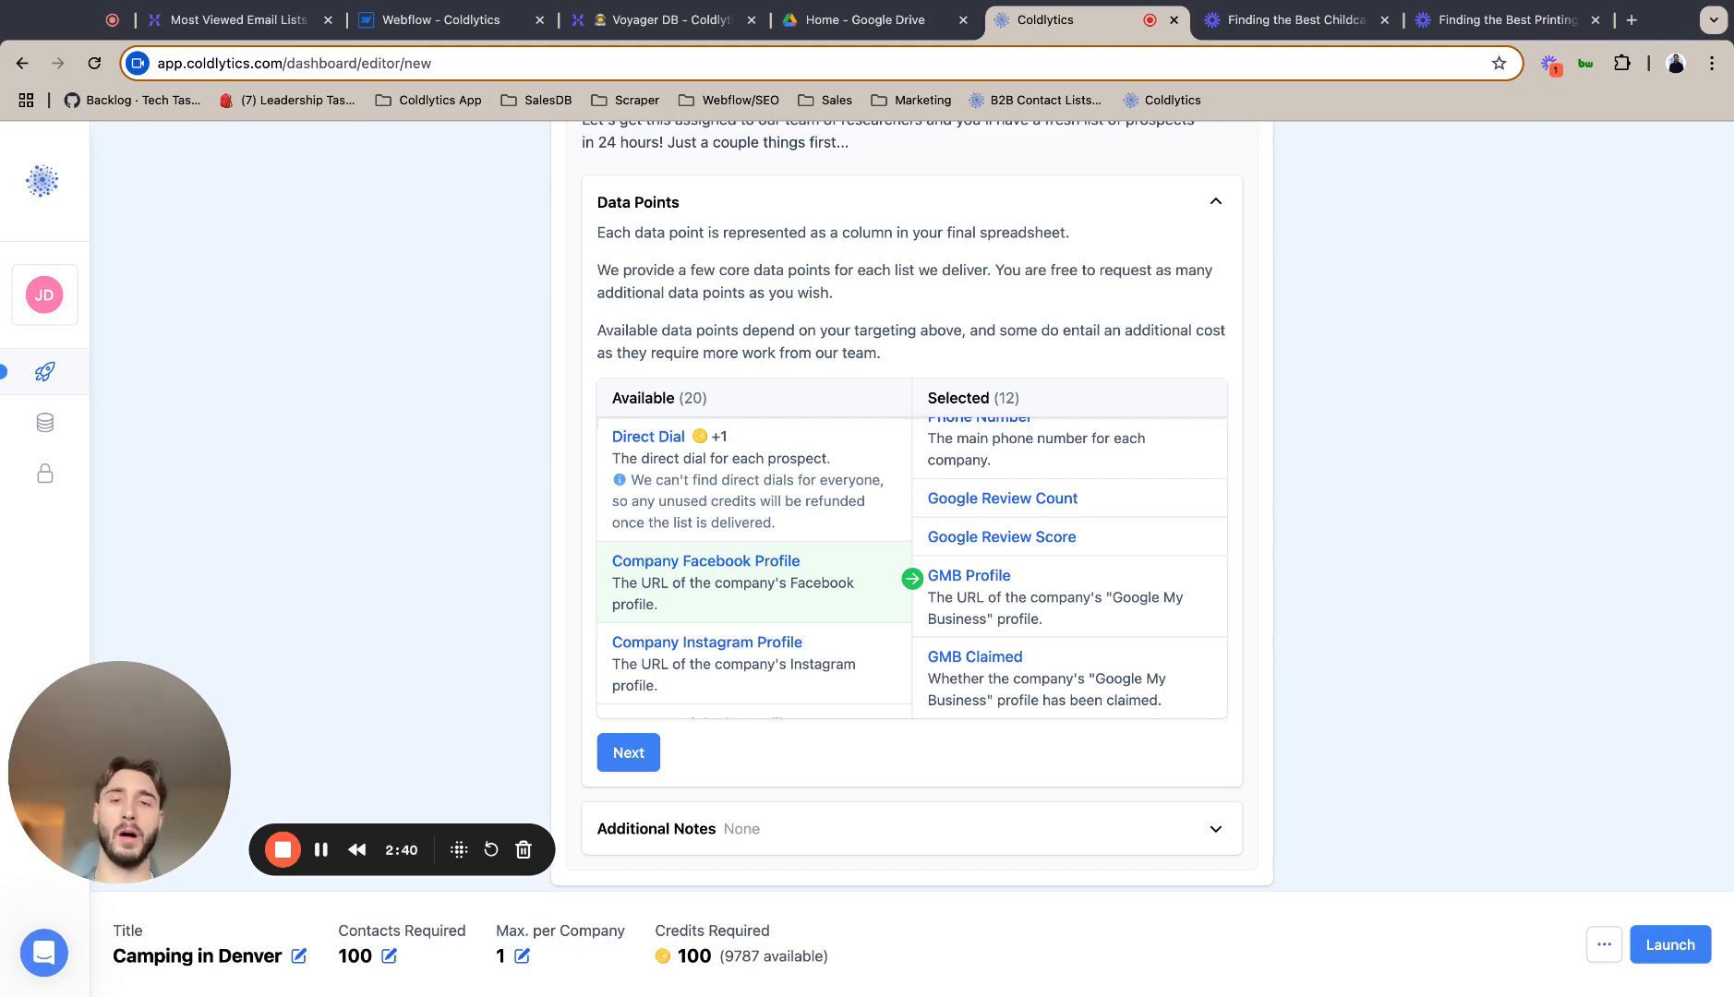
{"action": "left_click", "coordinate": [769, 598]}
{"action": "left_click", "coordinate": [769, 598]}
{"action": "left_click", "coordinate": [769, 598]}
{"action": "left_click", "coordinate": [769, 598]}
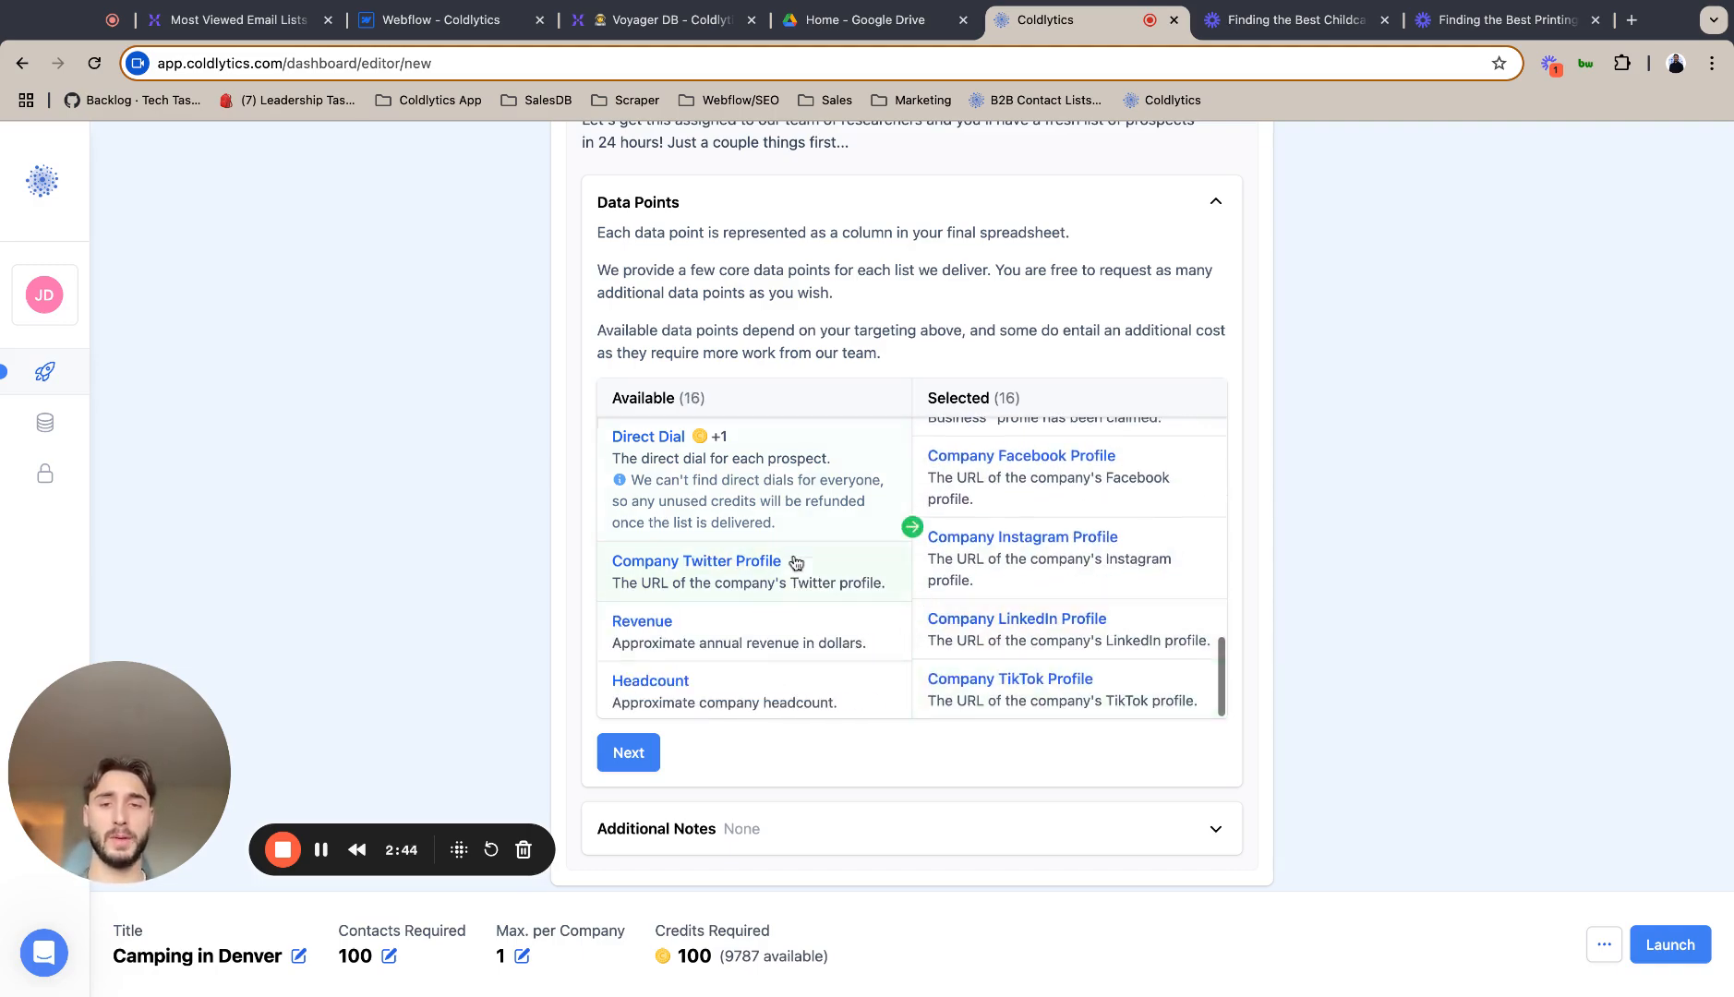
{"action": "left_click", "coordinate": [776, 572]}
- Add Revenue, Headcount and Date Established to the selected data points
{"action": "scroll", "coordinate": [1016, 591], "scroll_direction": "up", "scroll_amount": 2}
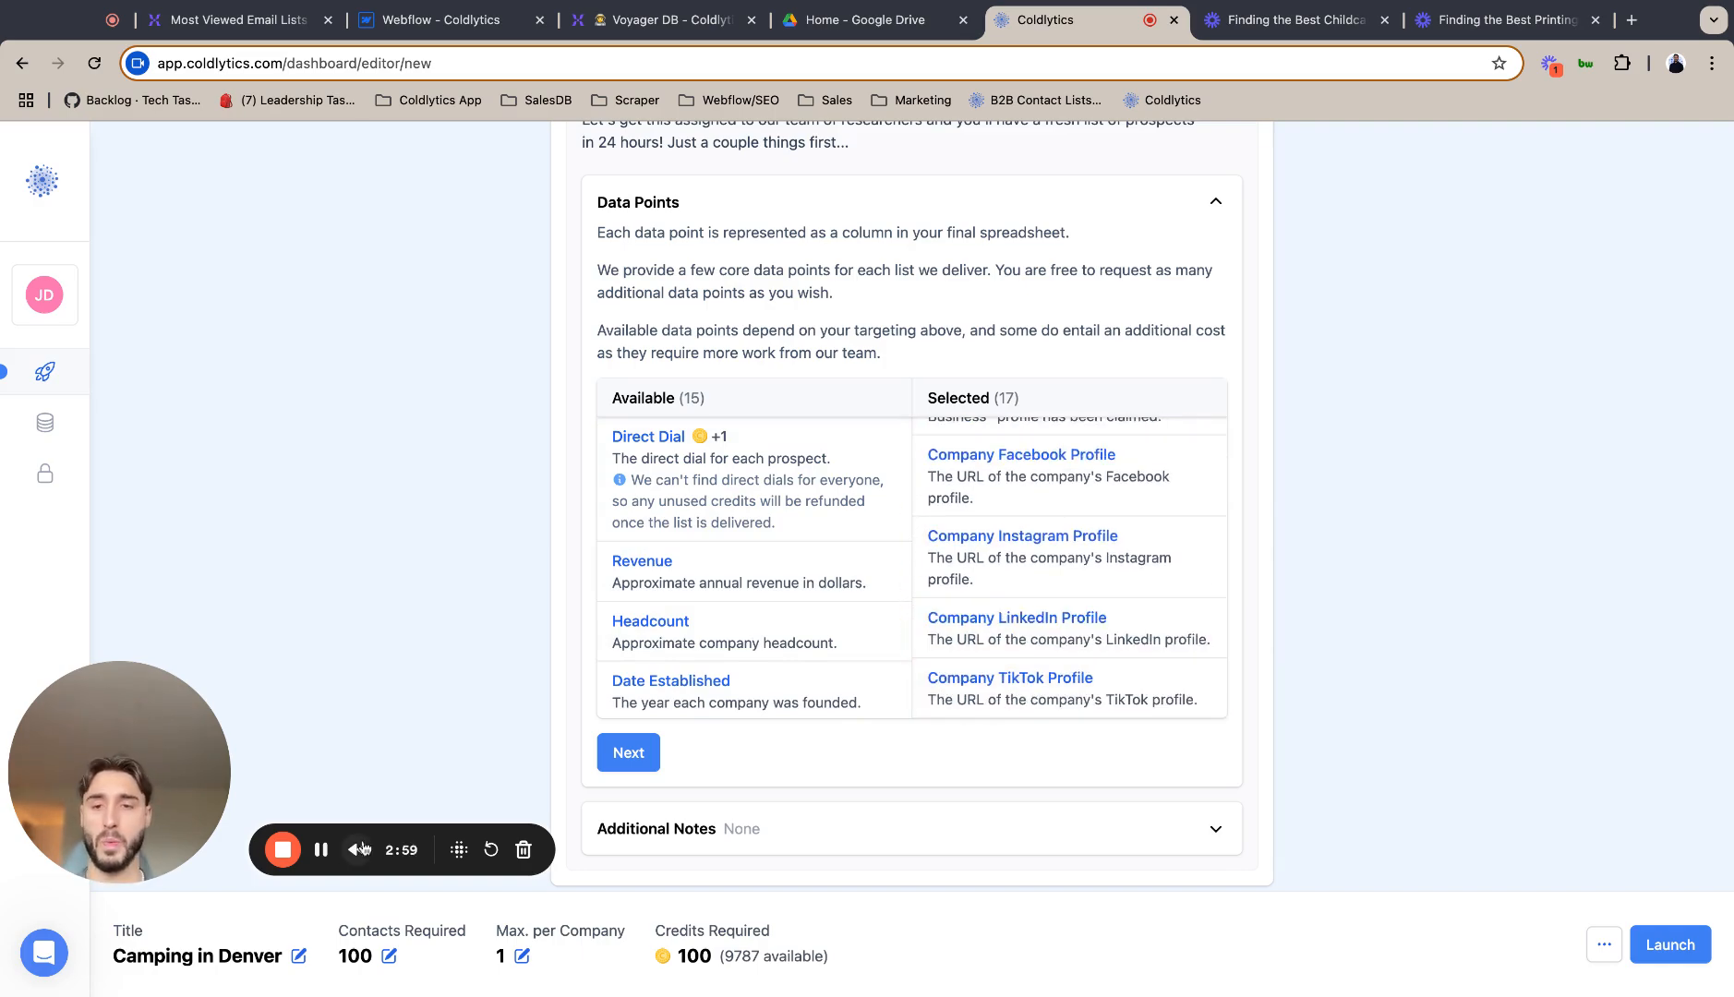
{"action": "scroll", "coordinate": [1016, 642], "scroll_direction": "down", "scroll_amount": 1}
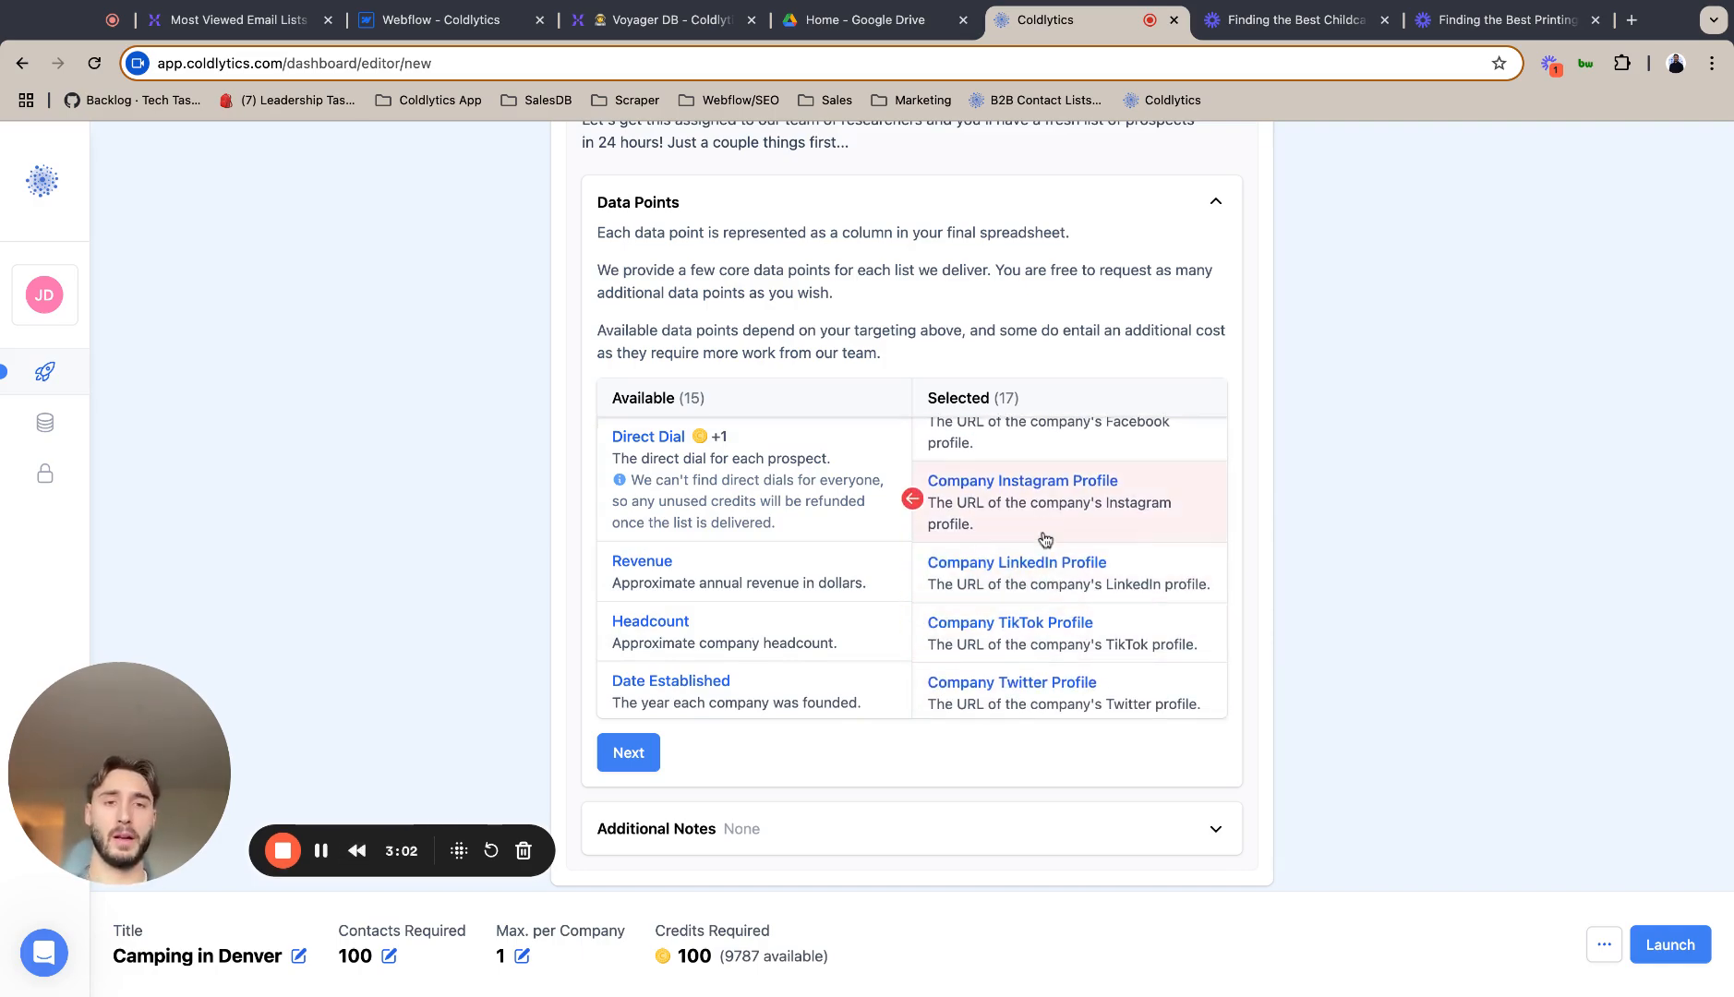
{"action": "scroll", "coordinate": [1044, 532], "scroll_direction": "down", "scroll_amount": 1}
{"action": "scroll", "coordinate": [1041, 535], "scroll_direction": "down", "scroll_amount": 2}
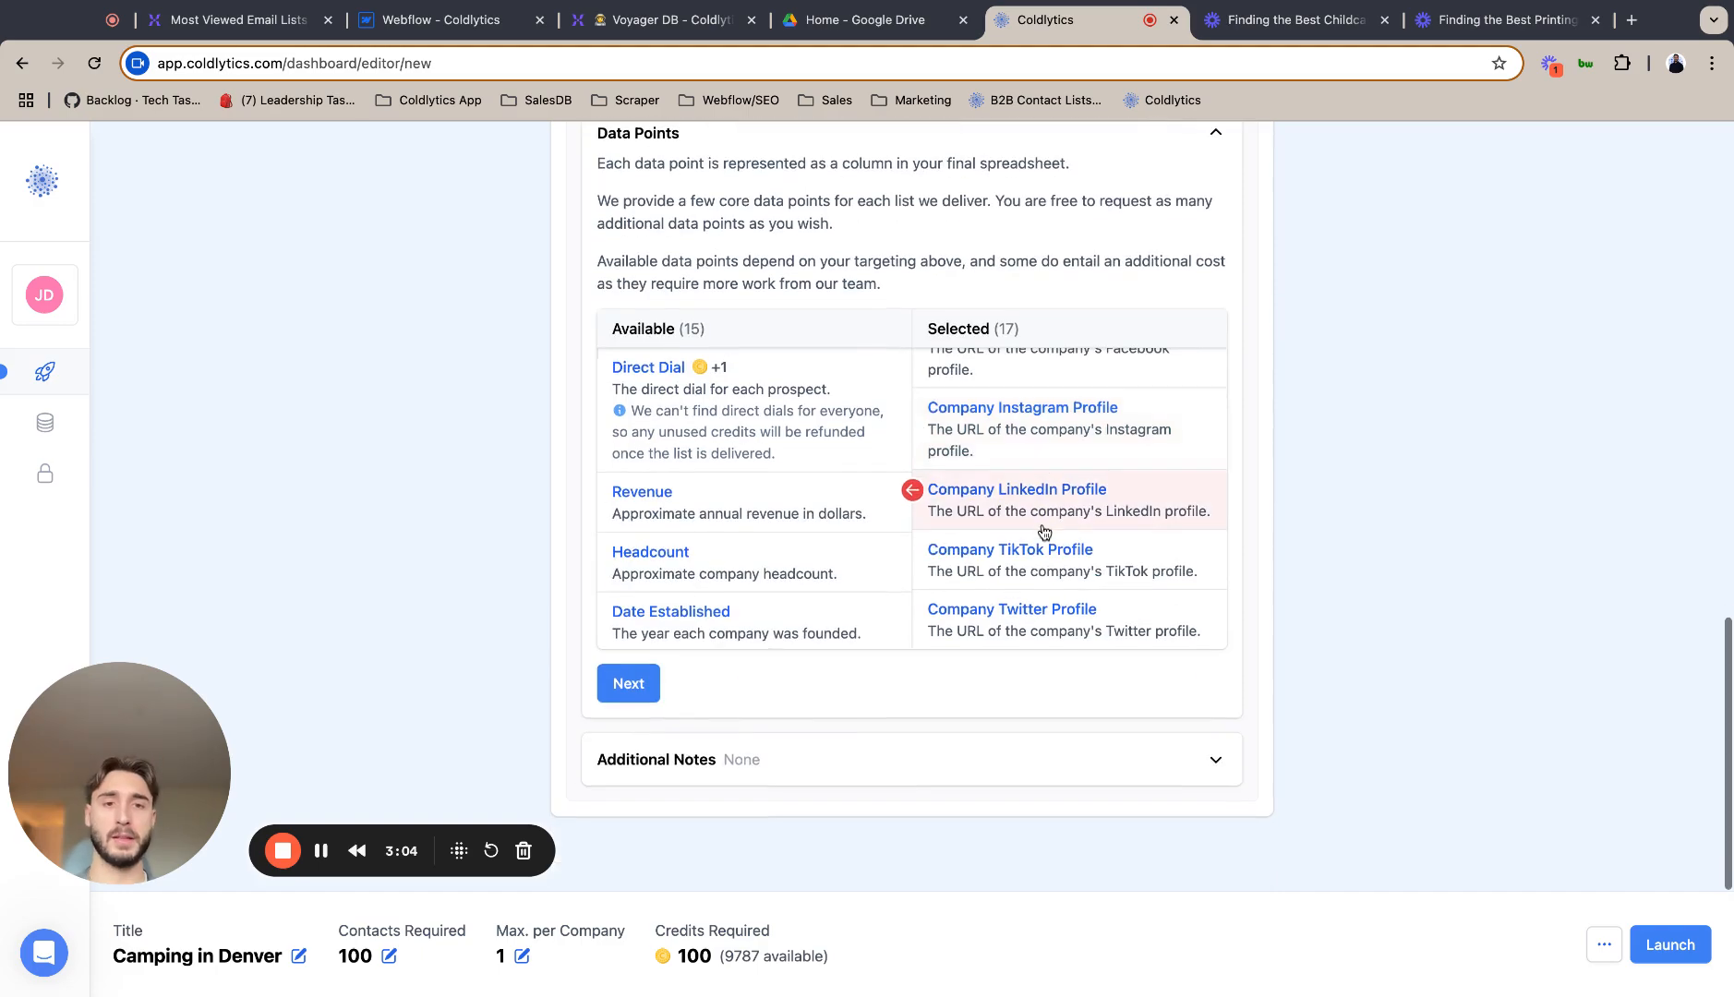
{"action": "scroll", "coordinate": [1039, 539], "scroll_direction": "up", "scroll_amount": 2}
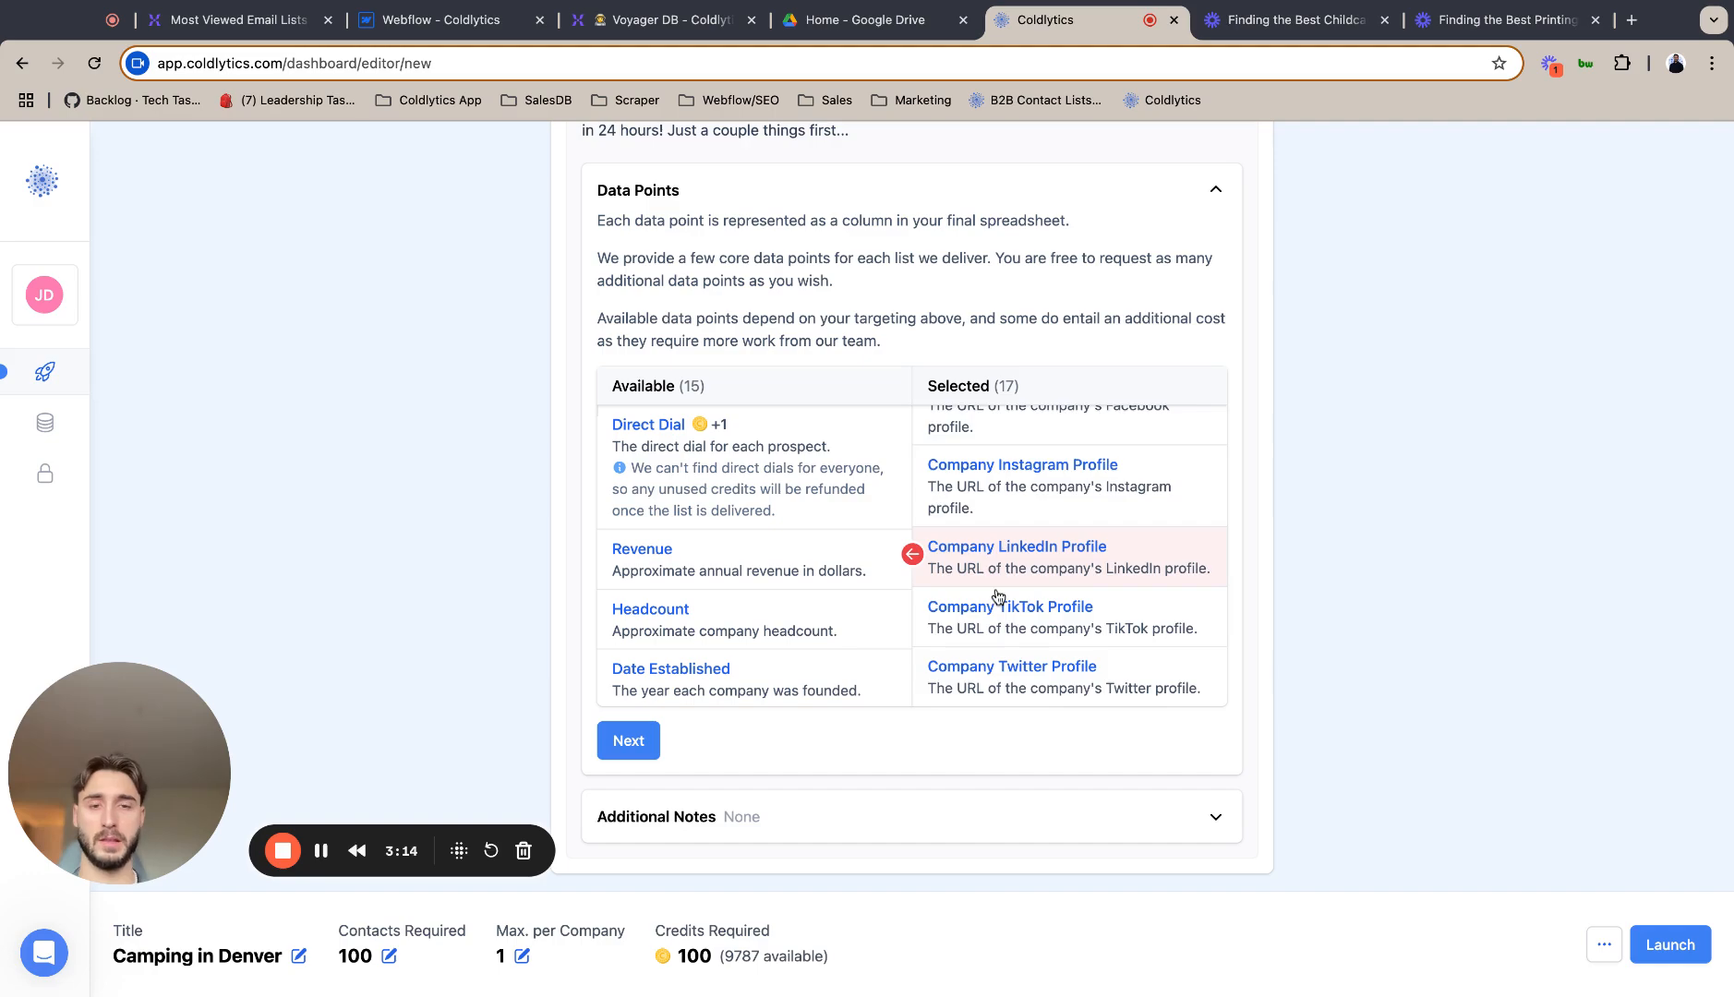
{"action": "scroll", "coordinate": [997, 605], "scroll_direction": "up", "scroll_amount": 1}
{"action": "scroll", "coordinate": [997, 604], "scroll_direction": "down", "scroll_amount": 1}
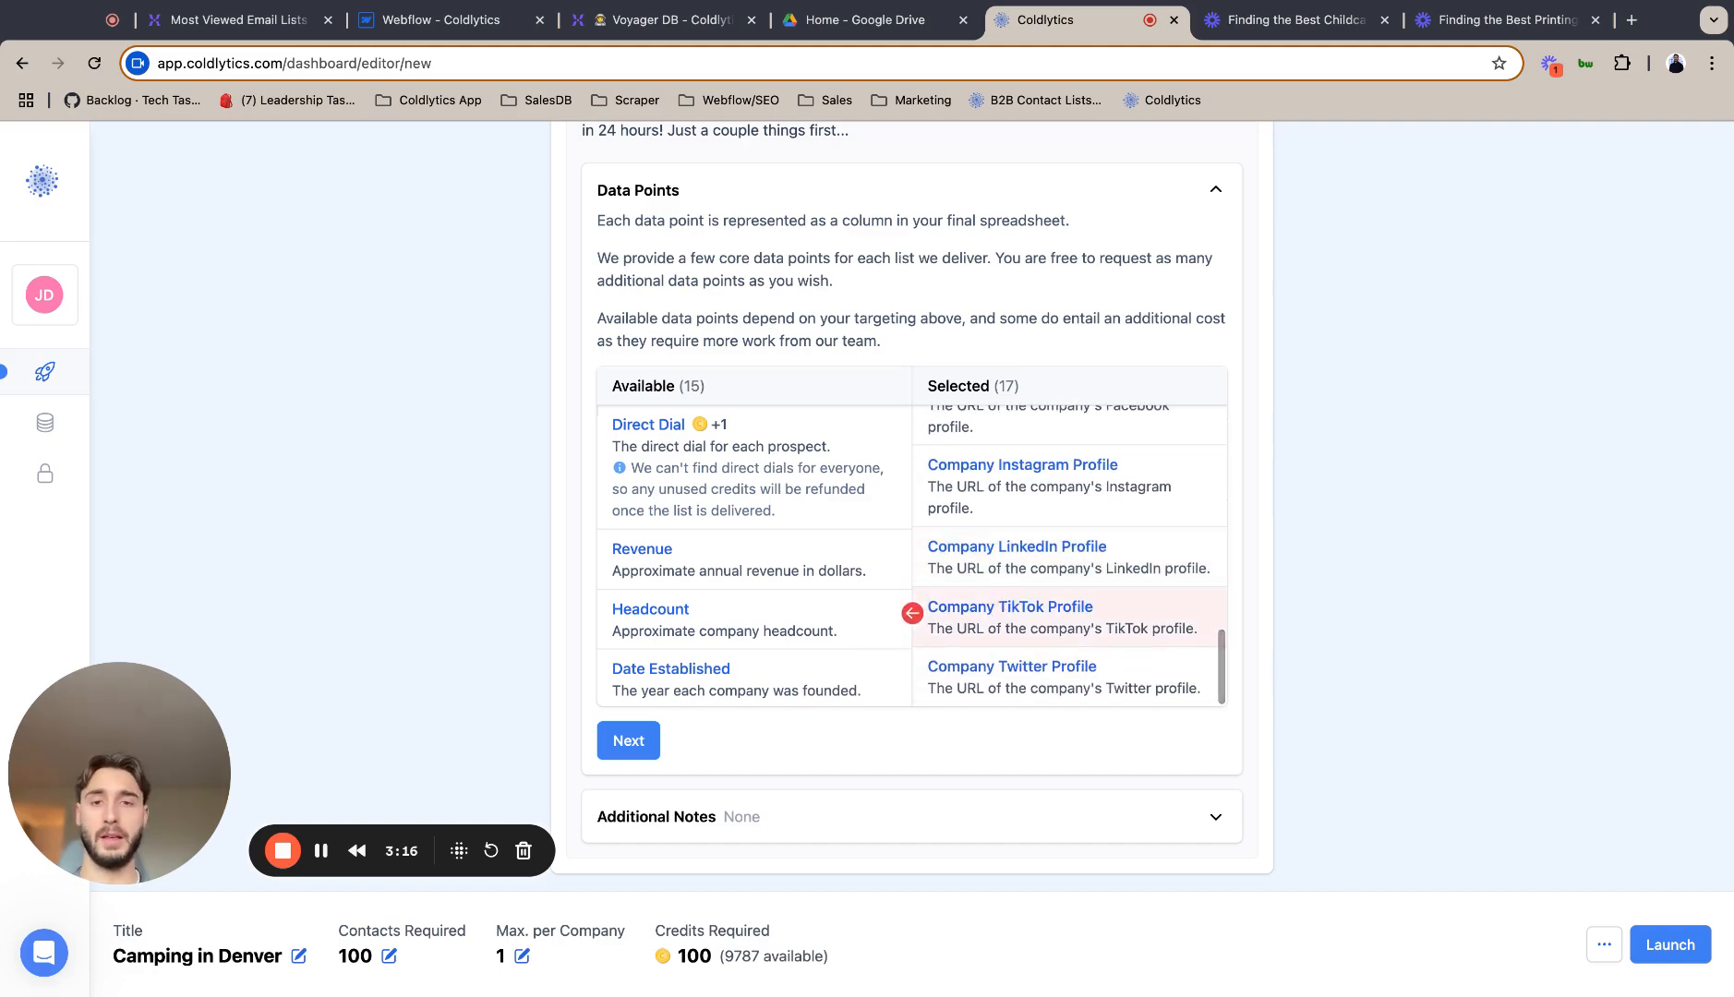
{"action": "left_click", "coordinate": [761, 563]}
{"action": "left_click", "coordinate": [761, 563]}
{"action": "left_click", "coordinate": [761, 564]}
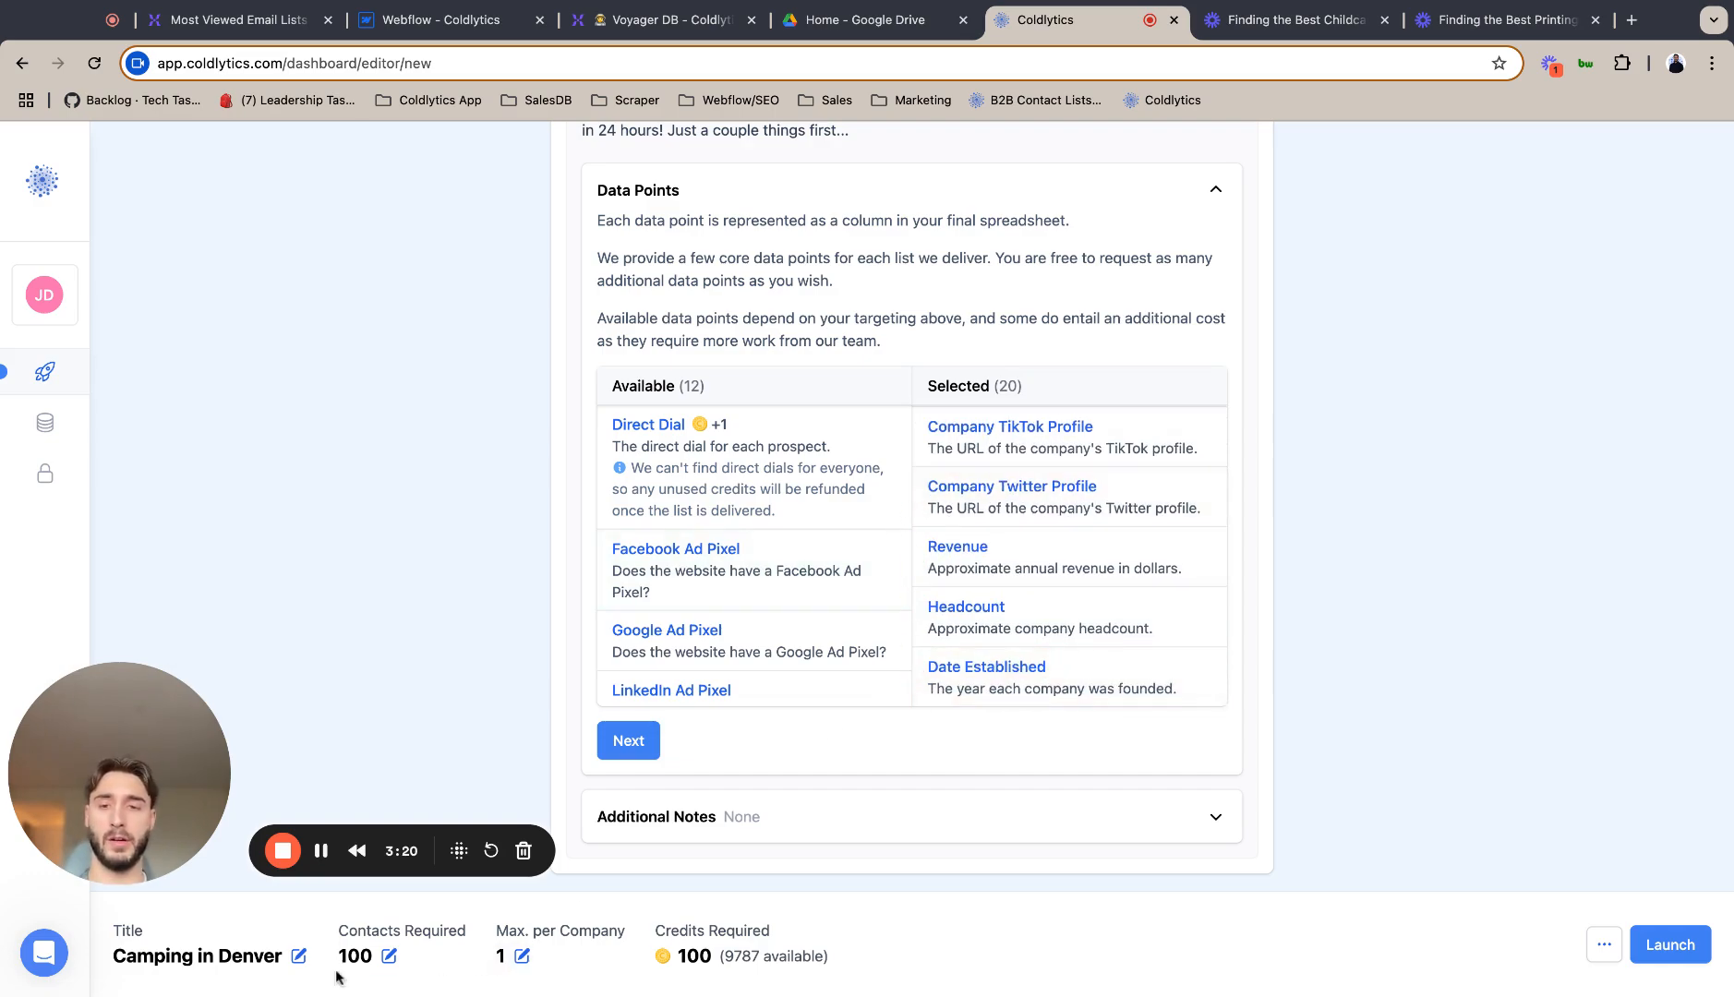
- Add the Facebook, Google, LinkedIn and TikTok Ad Pixel checks to the selected data points
{"action": "left_click", "coordinate": [834, 560]}
{"action": "left_click", "coordinate": [834, 560]}
{"action": "left_click", "coordinate": [834, 559]}
{"action": "left_click", "coordinate": [833, 559]}
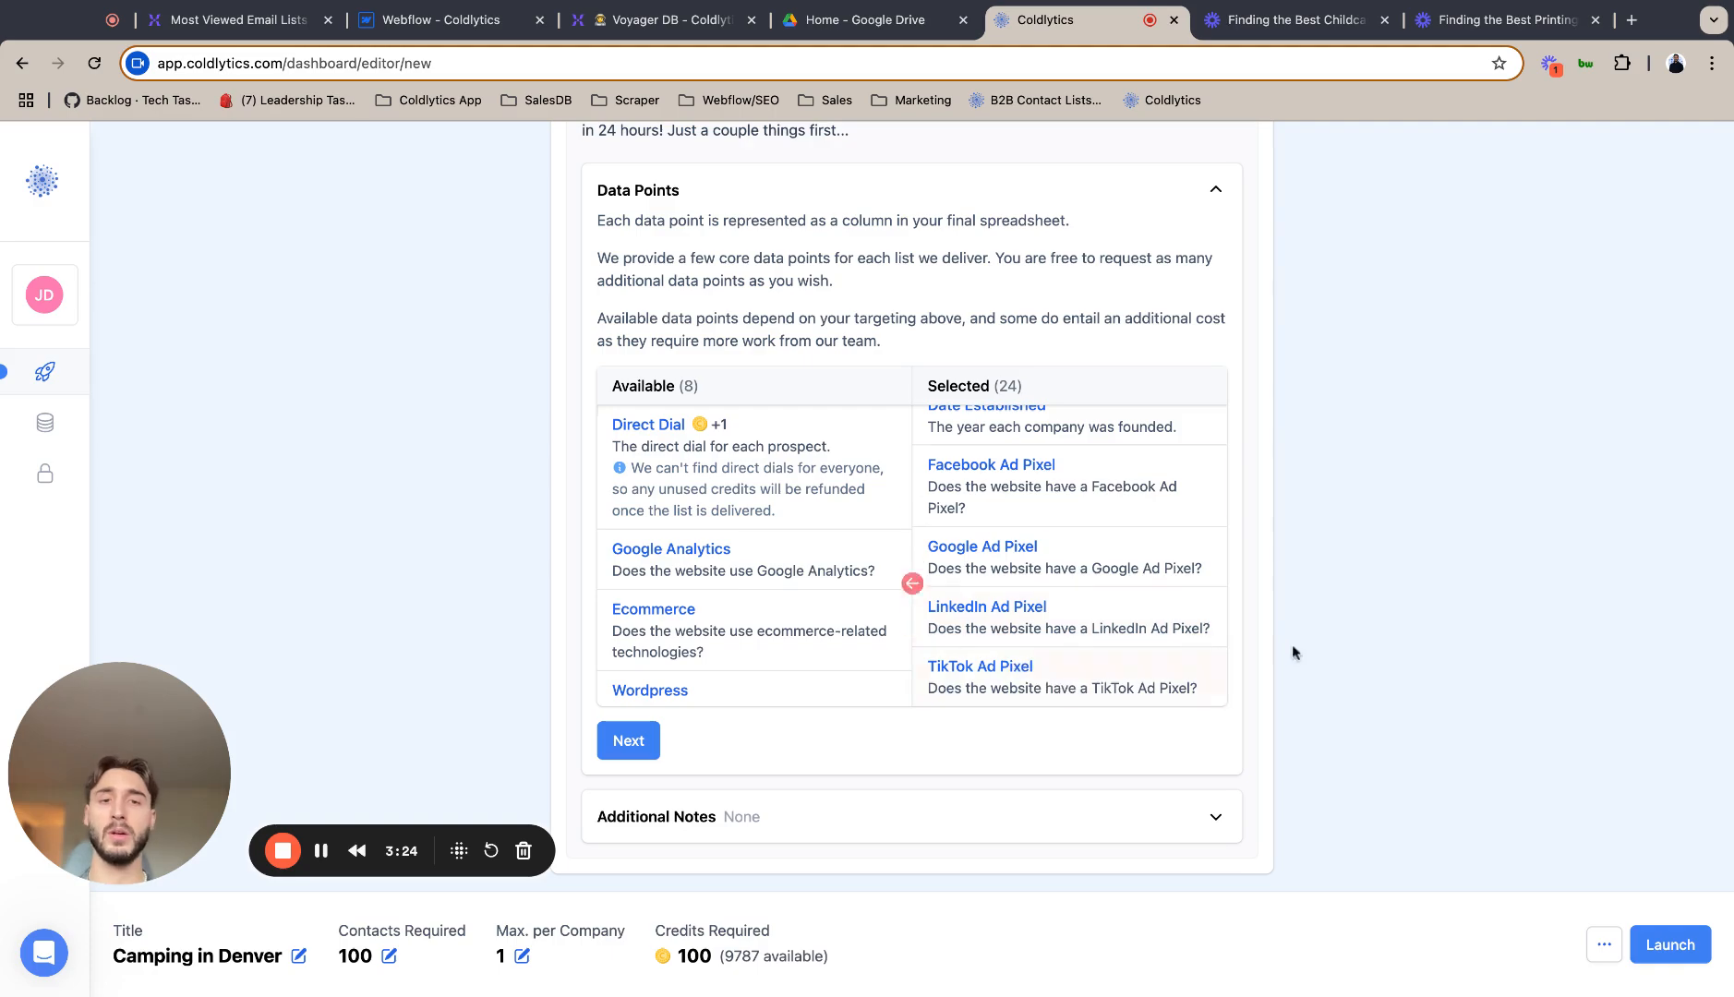
- Add Google Analytics, Ecommerce, Wordpress and Page Speed to the selected data points
{"action": "scroll", "coordinate": [997, 552], "scroll_direction": "up", "scroll_amount": 1}
{"action": "scroll", "coordinate": [996, 550], "scroll_direction": "up", "scroll_amount": 3}
{"action": "scroll", "coordinate": [969, 591], "scroll_direction": "down", "scroll_amount": 3}
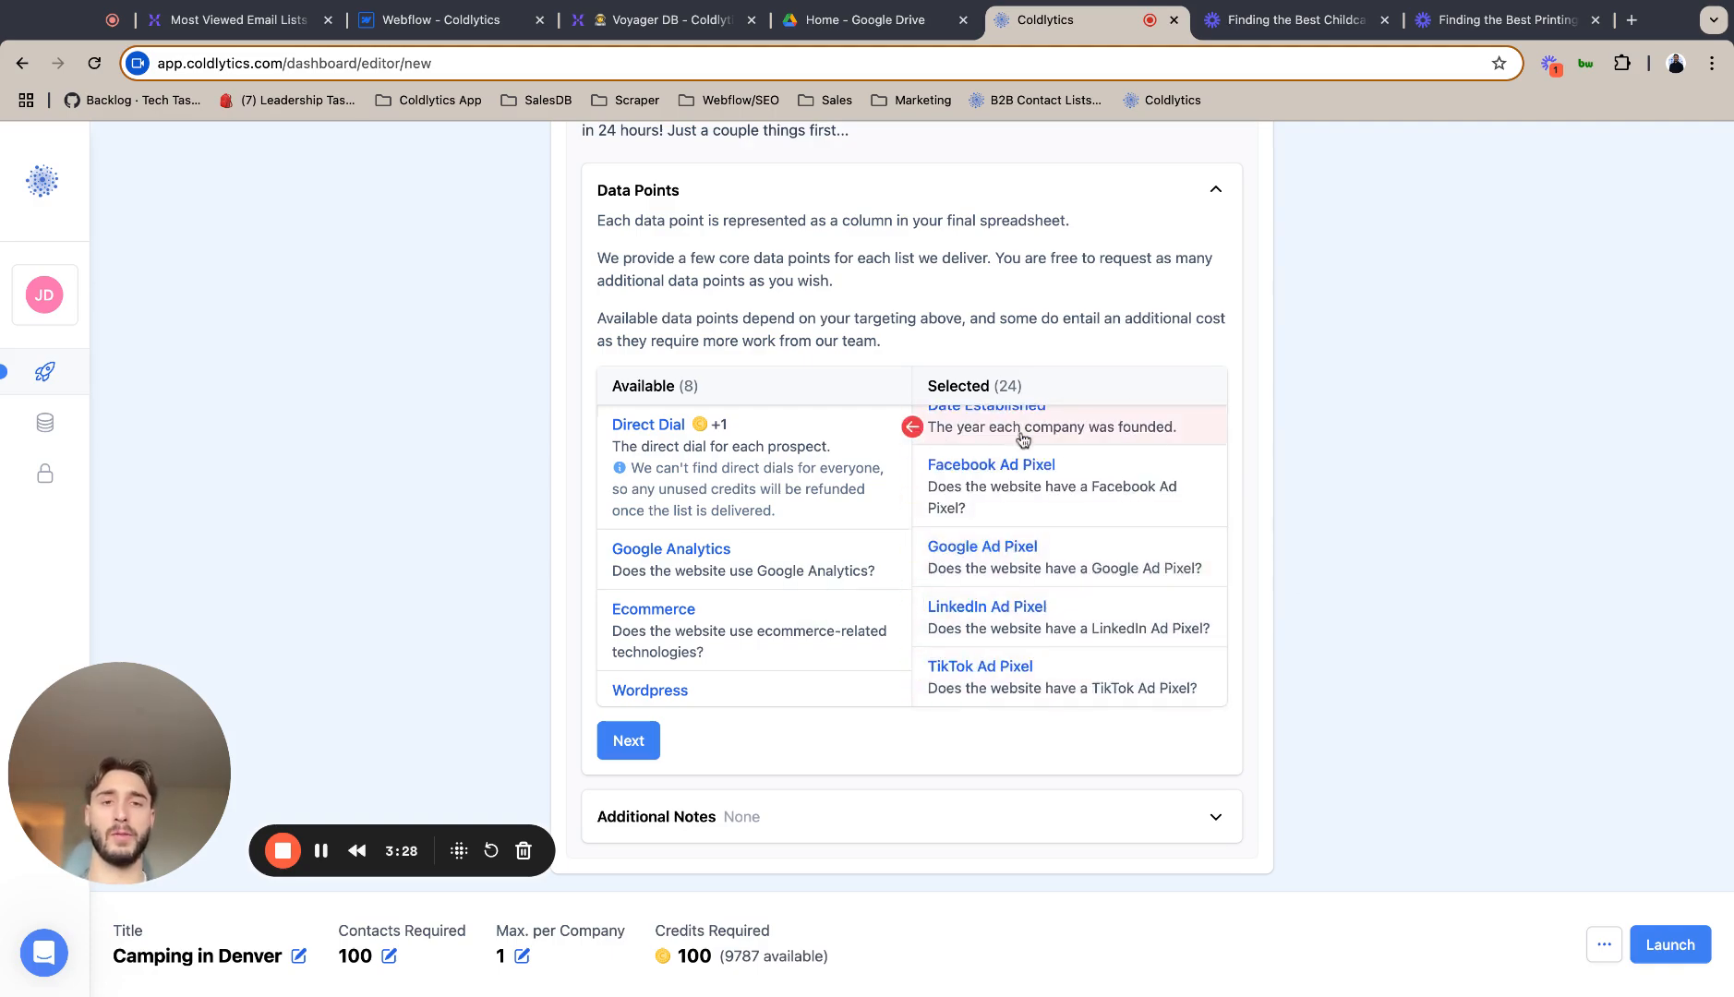
{"action": "left_click", "coordinate": [791, 571]}
{"action": "left_click", "coordinate": [790, 571]}
{"action": "left_click", "coordinate": [789, 570]}
{"action": "left_click", "coordinate": [789, 568]}
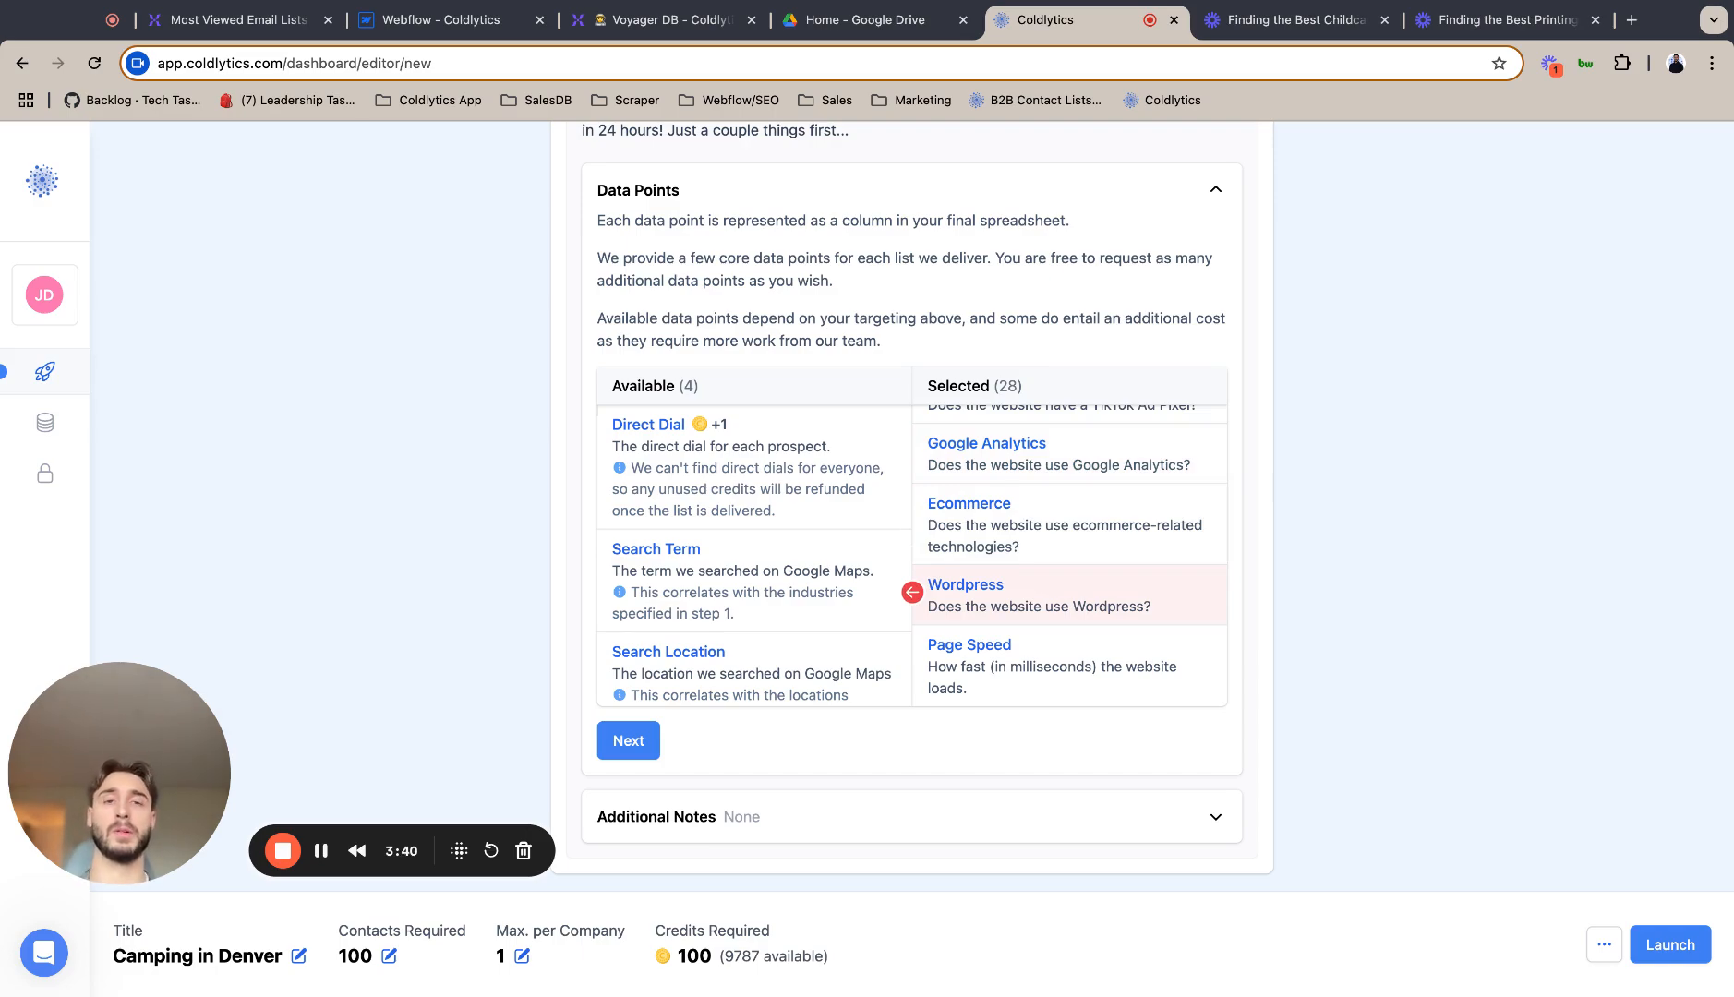
- Add the Search Term, Search Location and Search Position data points, and finish the delivery section without additional notes
{"action": "left_click", "coordinate": [686, 596]}
{"action": "left_click", "coordinate": [686, 594]}
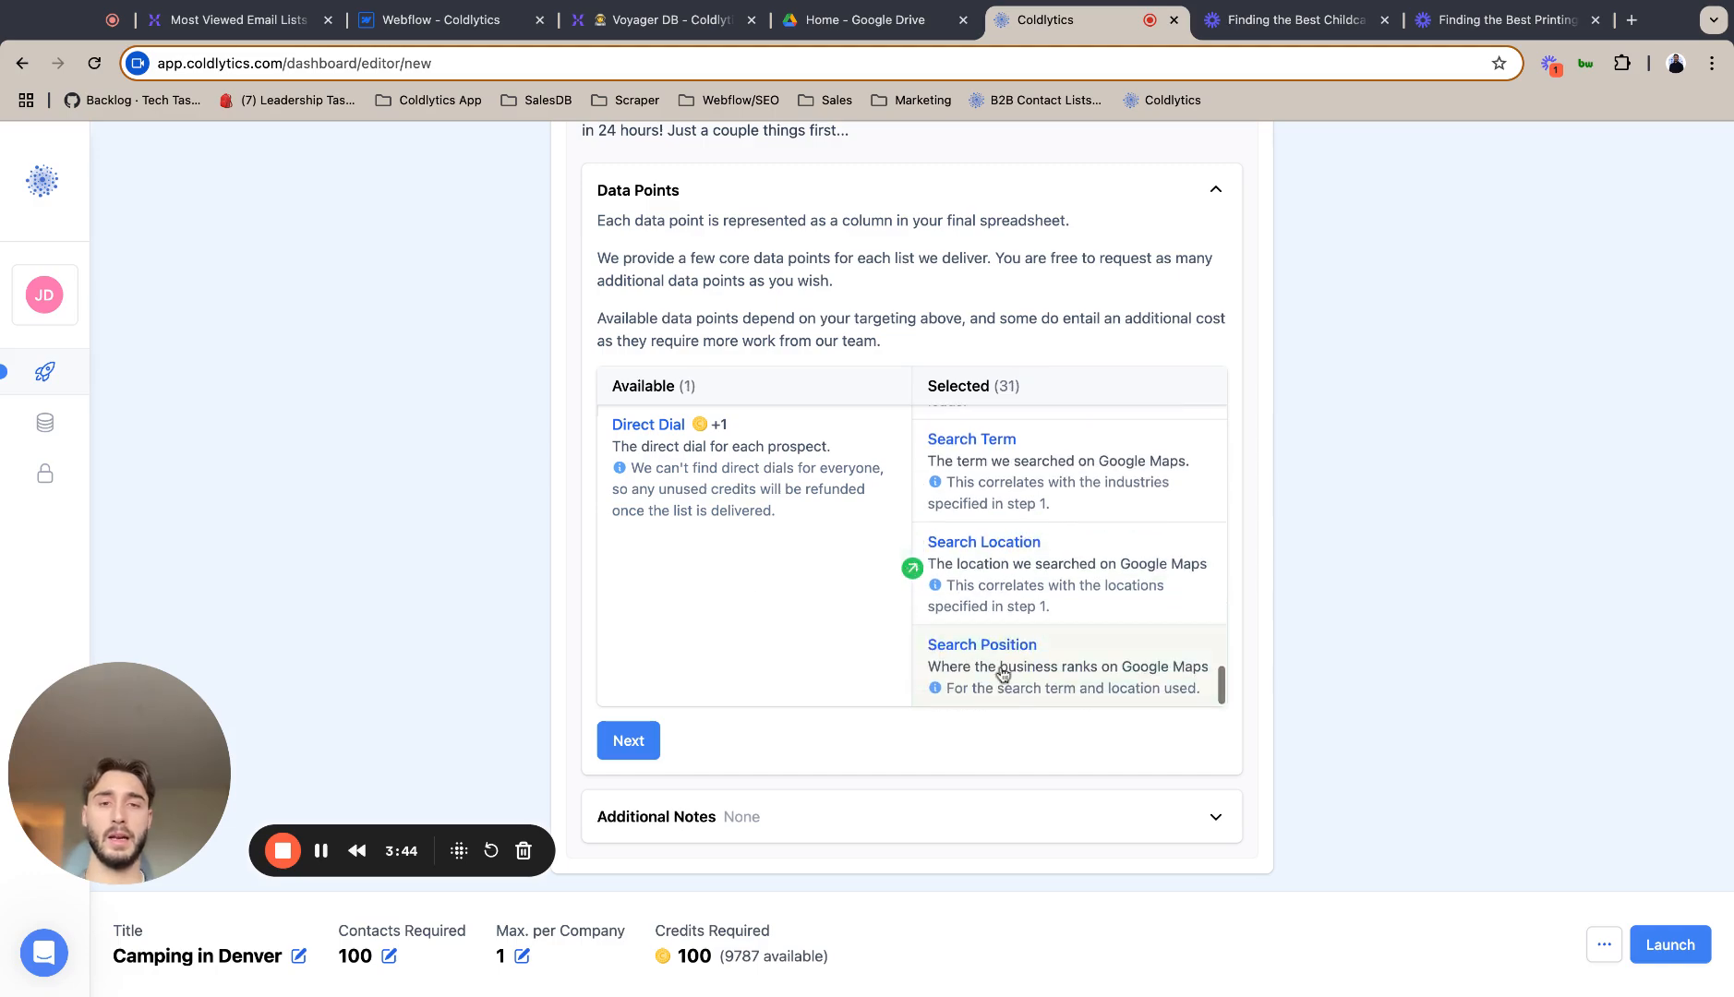
{"action": "scroll", "coordinate": [1011, 530], "scroll_direction": "up", "scroll_amount": 8}
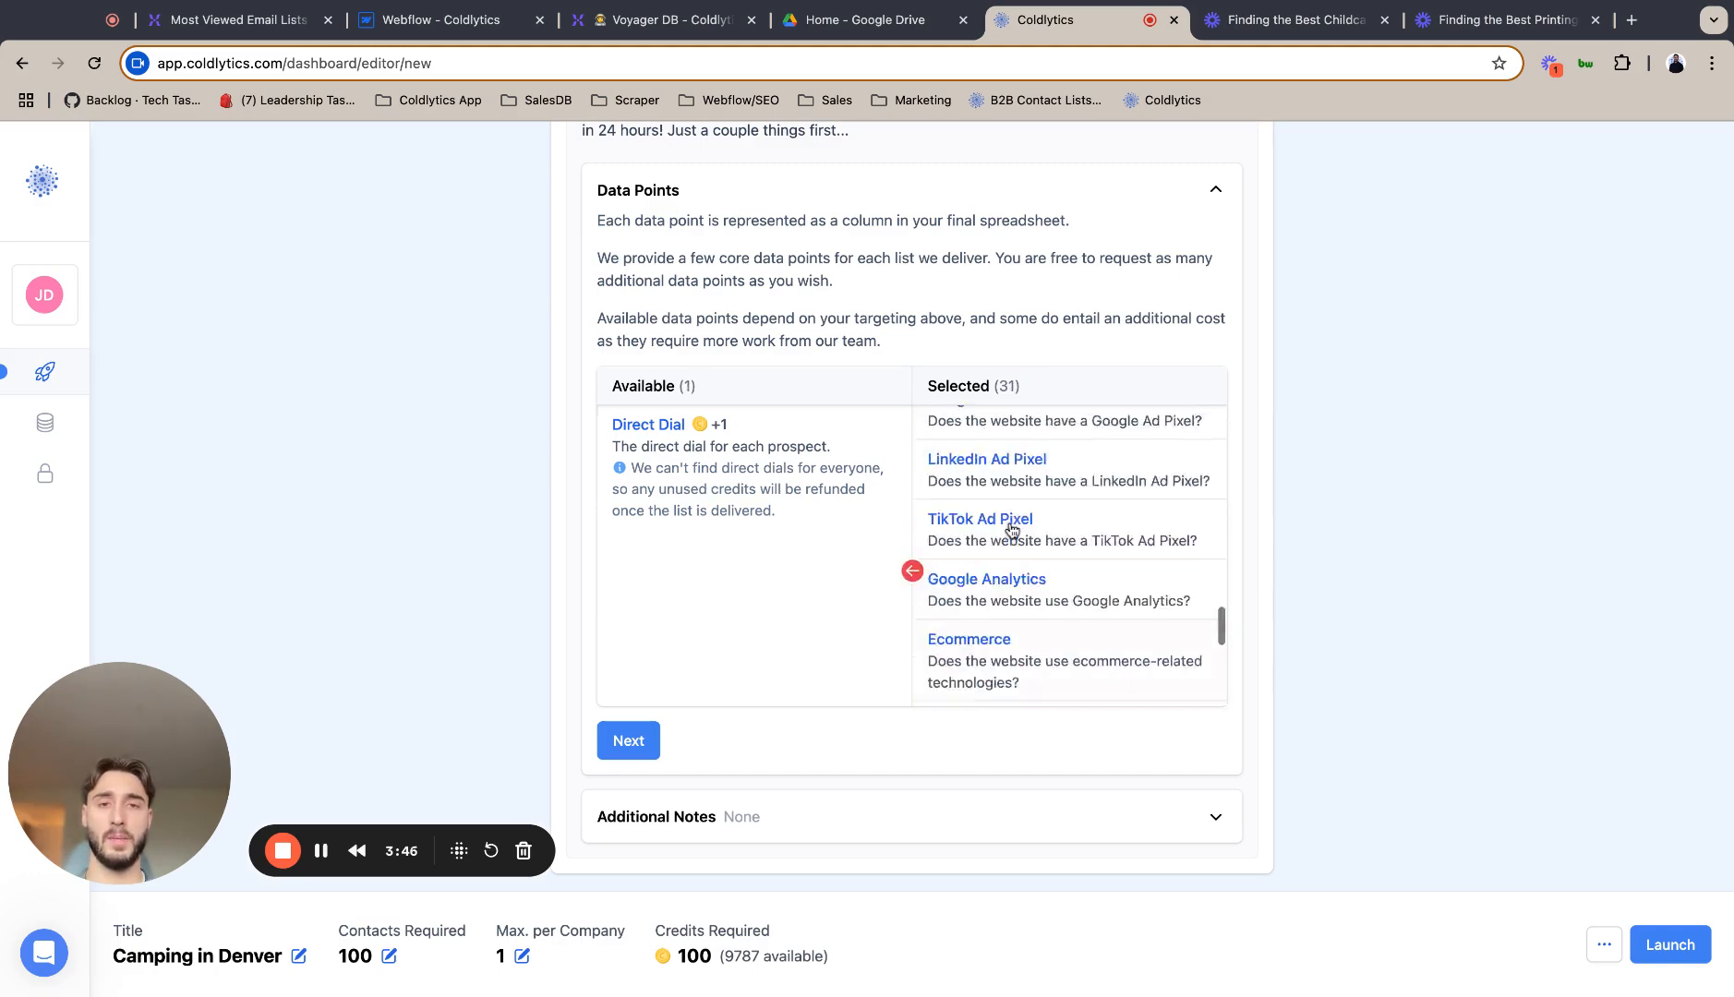
{"action": "scroll", "coordinate": [1011, 530], "scroll_direction": "down", "scroll_amount": 8}
{"action": "scroll", "coordinate": [1013, 529], "scroll_direction": "up", "scroll_amount": 20}
{"action": "scroll", "coordinate": [1013, 530], "scroll_direction": "down", "scroll_amount": 20}
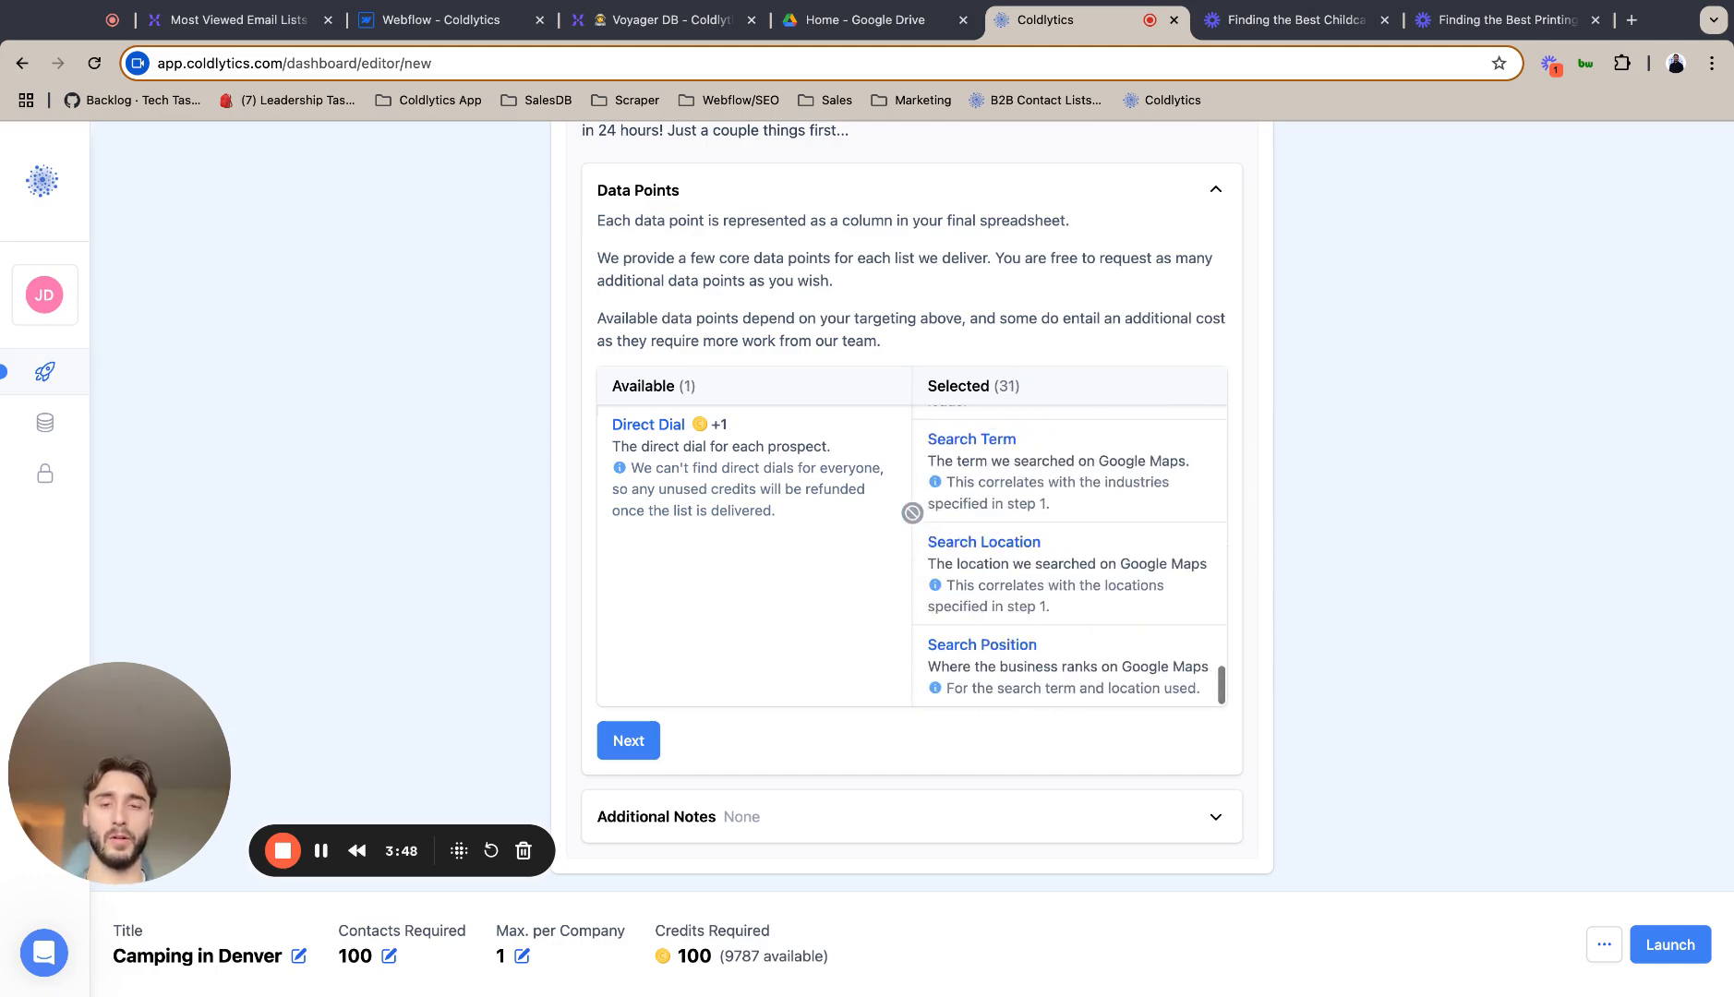
{"action": "left_click", "coordinate": [633, 743]}
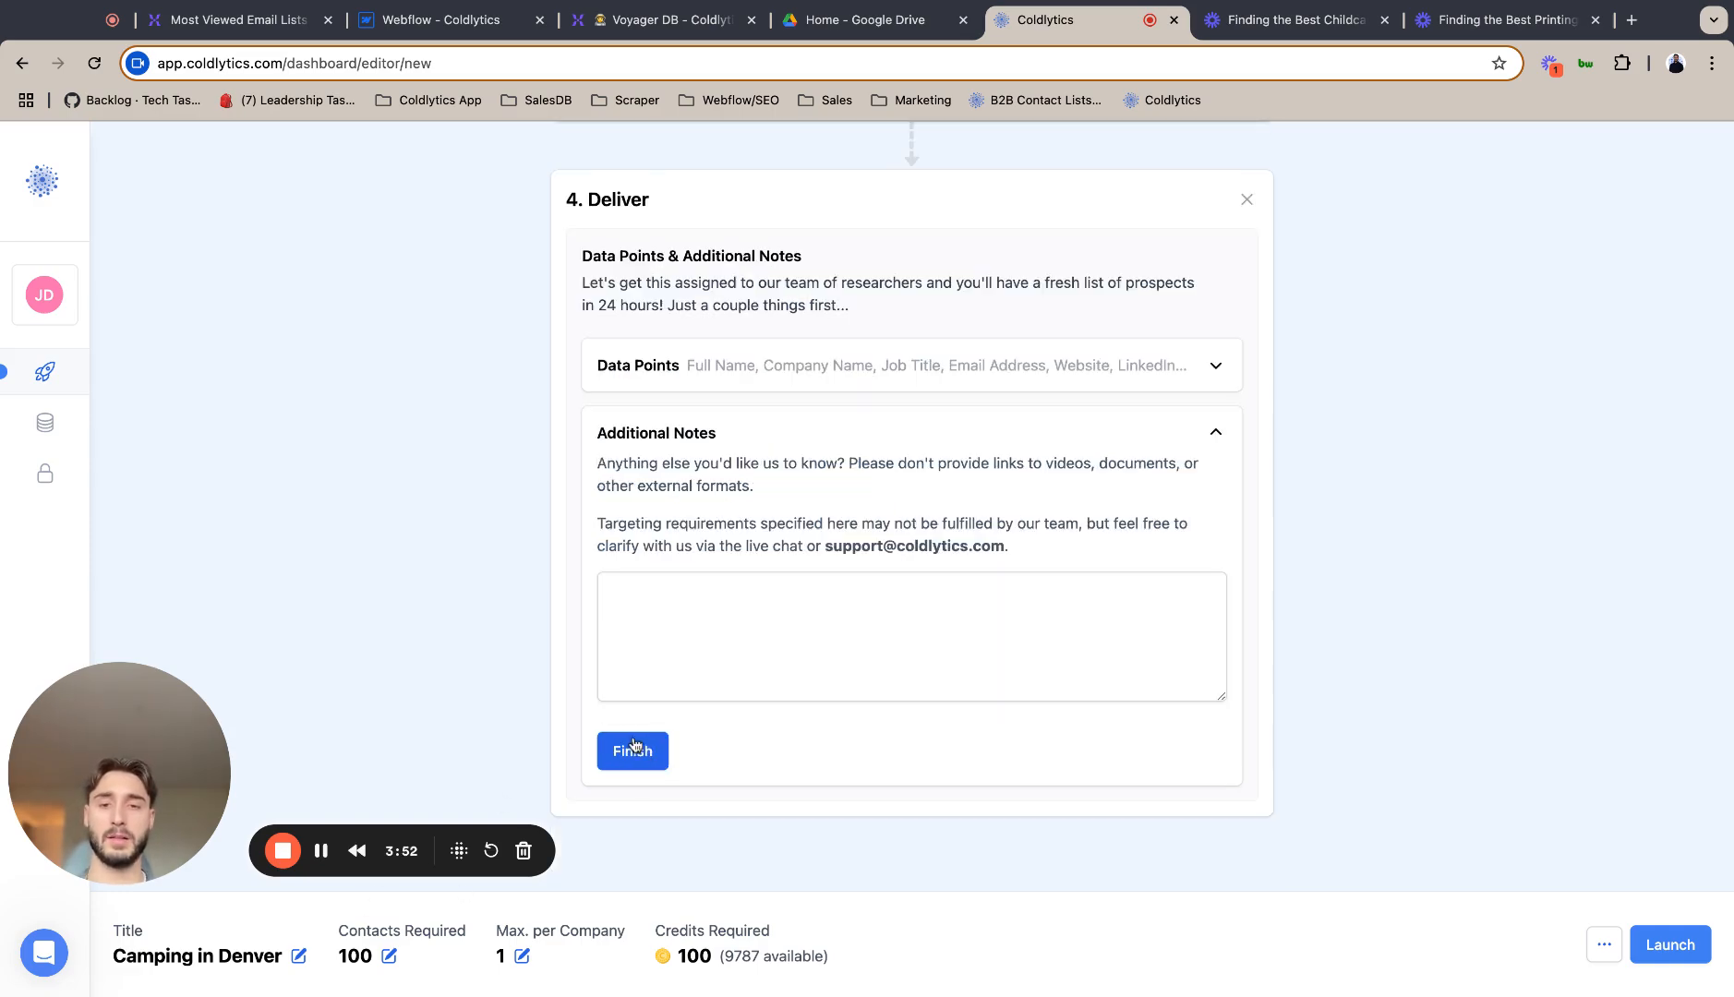
{"action": "left_click", "coordinate": [611, 750]}
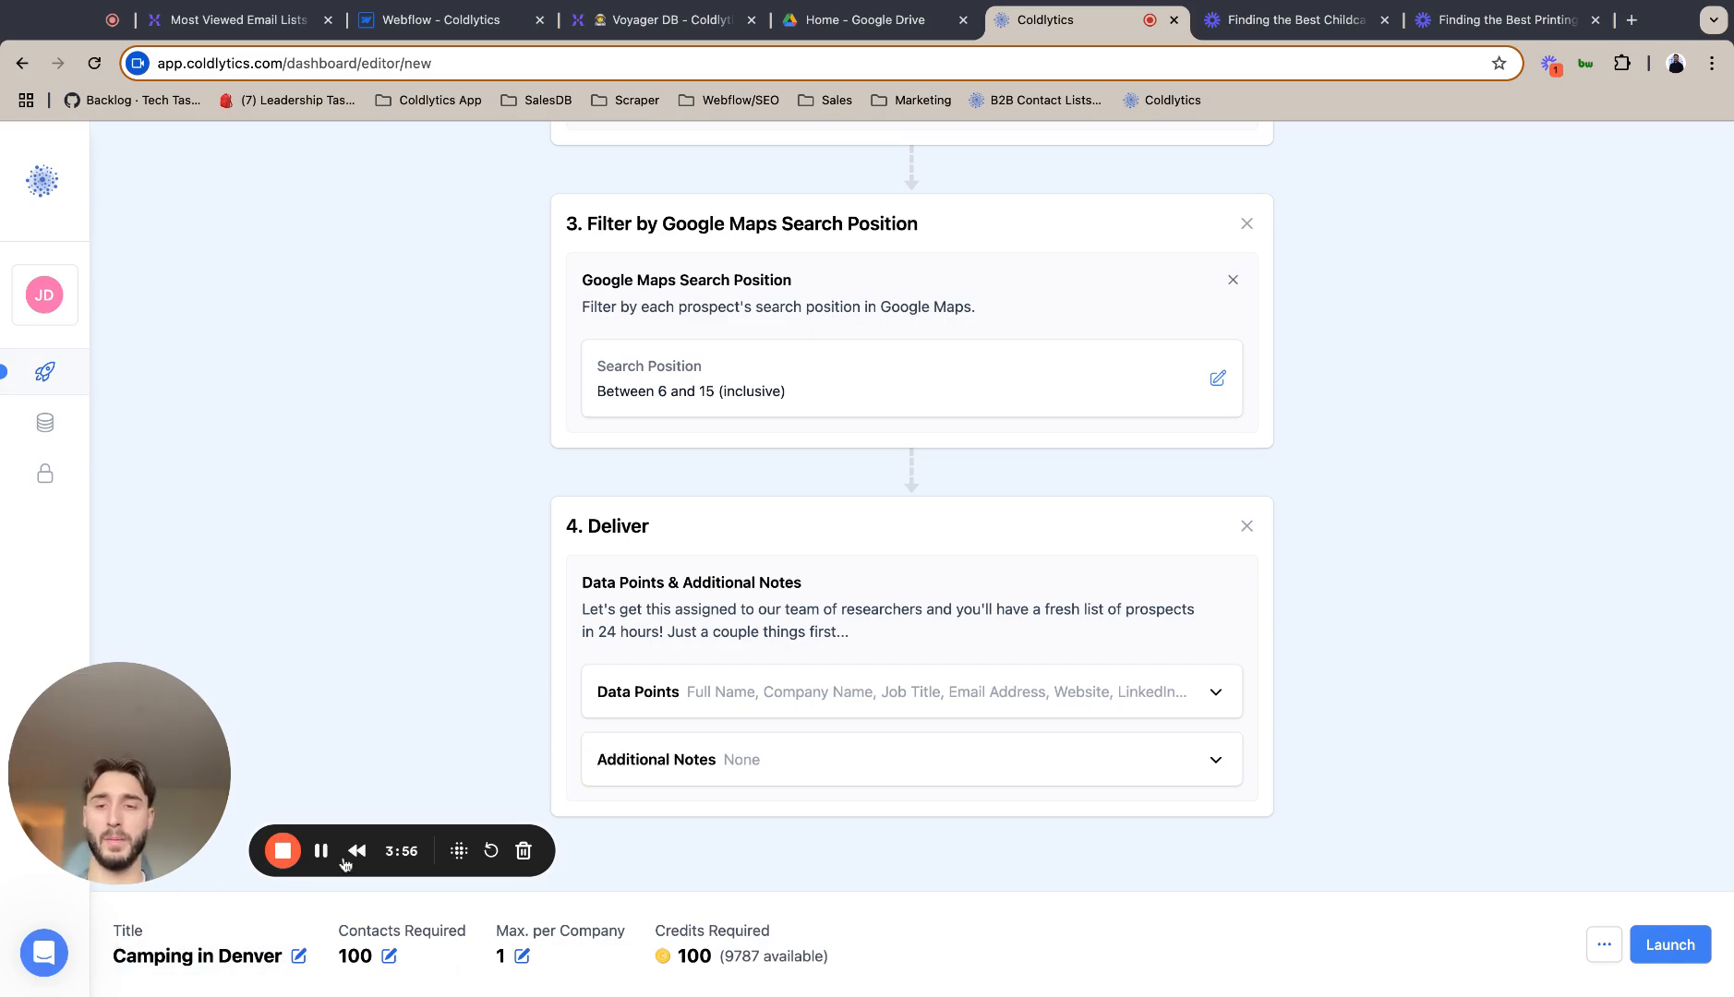
- Save the task as a draft and reopen the Camping in Denver draft
{"action": "left_click", "coordinate": [1613, 946]}
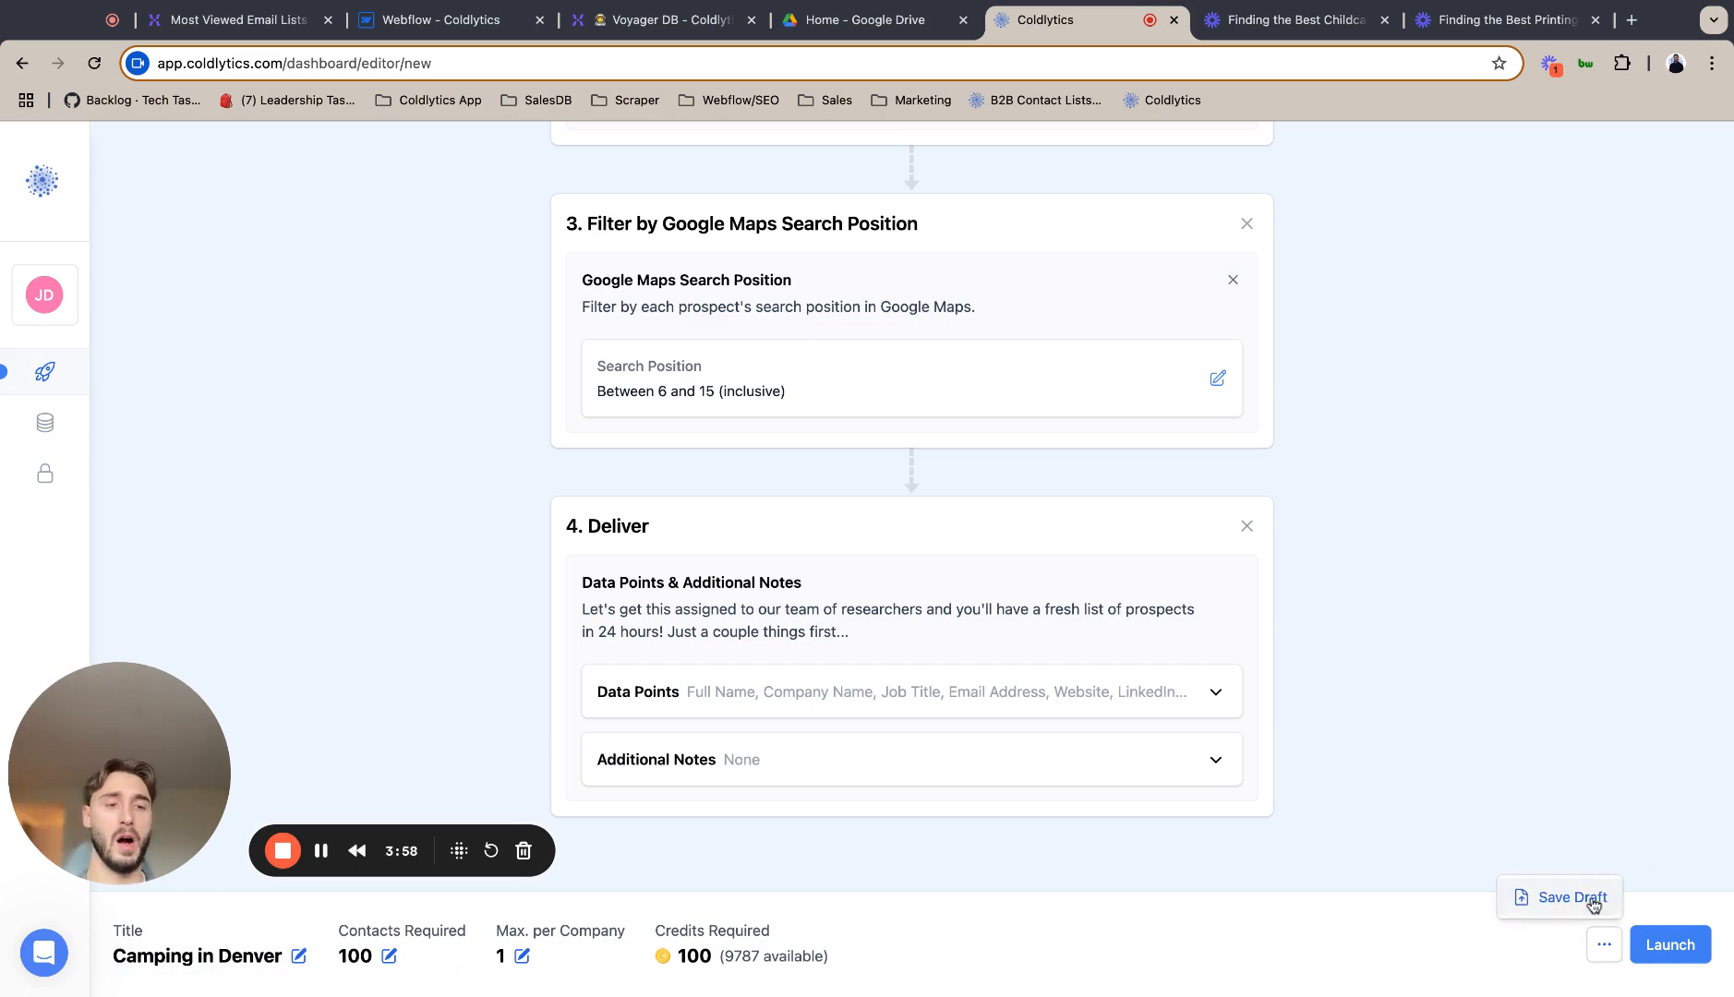
{"action": "left_click", "coordinate": [1590, 908]}
{"action": "left_click", "coordinate": [253, 294]}
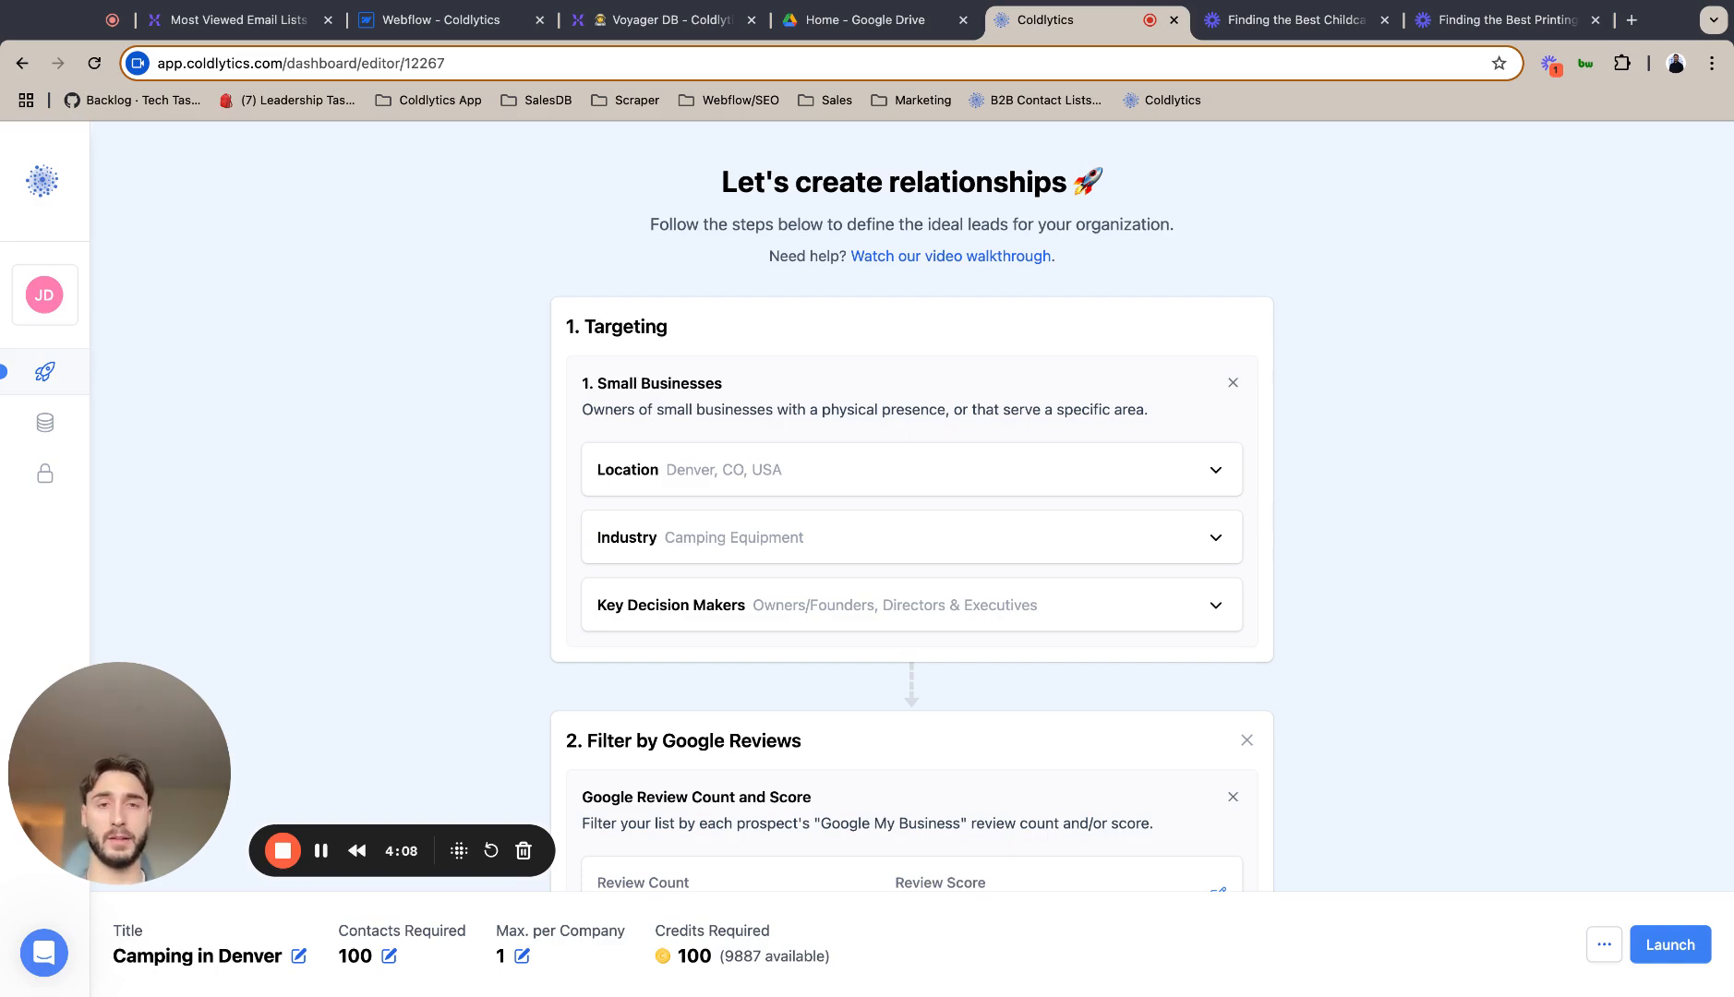
- Review the targeting, filter and delivery settings of the Camping in Denver draft and launch the task
{"action": "scroll", "coordinate": [1157, 600], "scroll_direction": "down", "scroll_amount": 10}
{"action": "scroll", "coordinate": [1157, 600], "scroll_direction": "up", "scroll_amount": 10}
{"action": "scroll", "coordinate": [1157, 600], "scroll_direction": "down", "scroll_amount": 10}
{"action": "left_click", "coordinate": [1659, 951]}
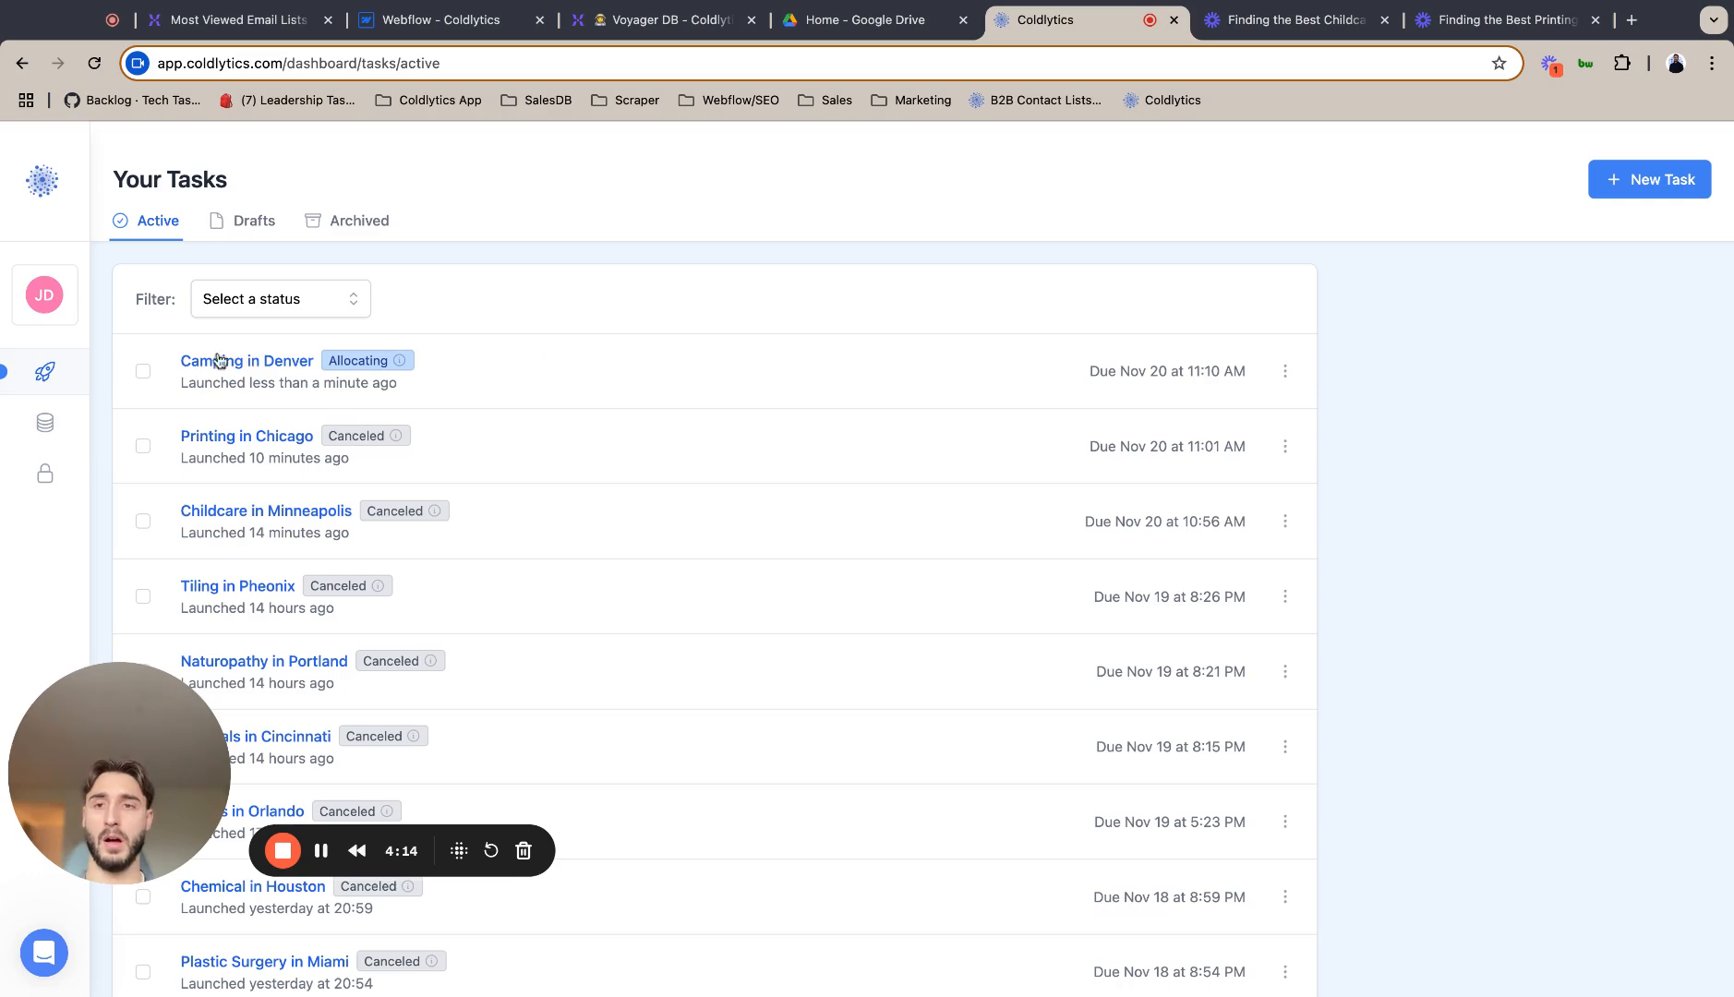